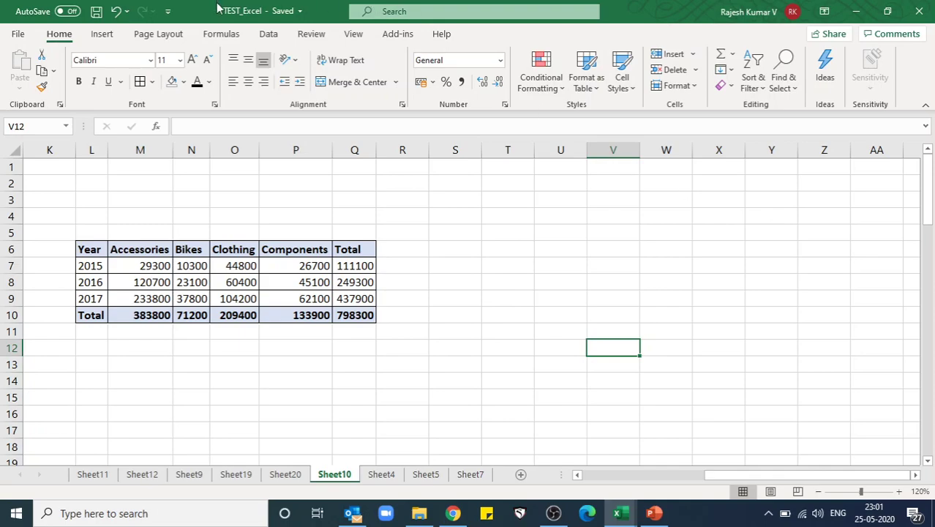
Step: Show the Insert ribbon and select cell Q9 in the Sheet10 sales table
left_click(89, 37)
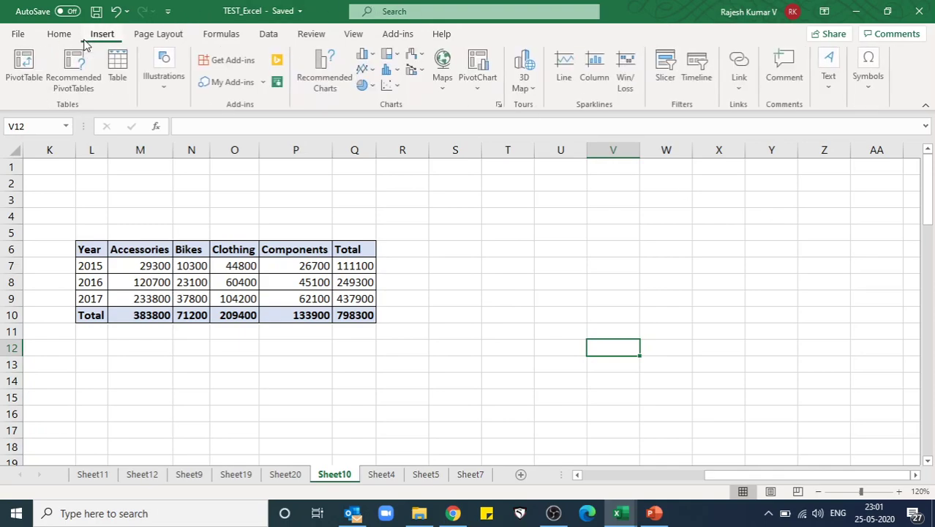
left_click(338, 294)
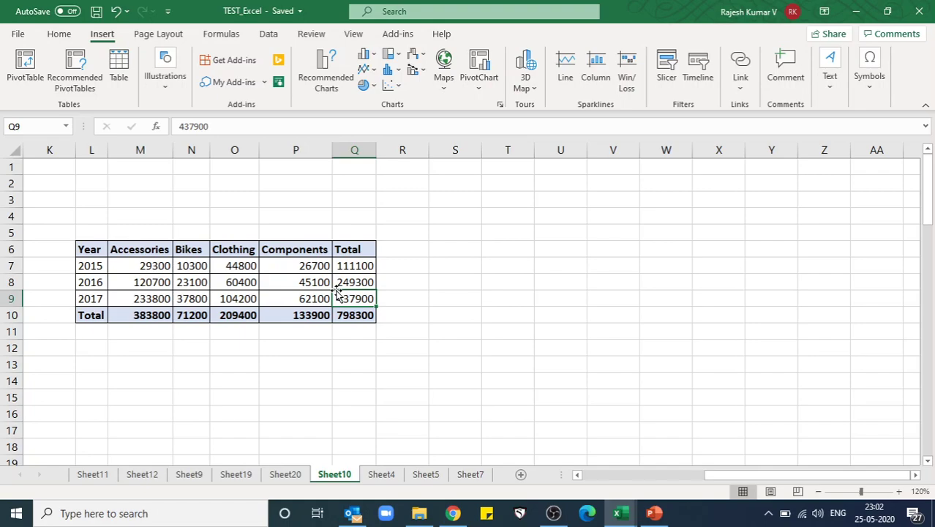
left_click(375, 56)
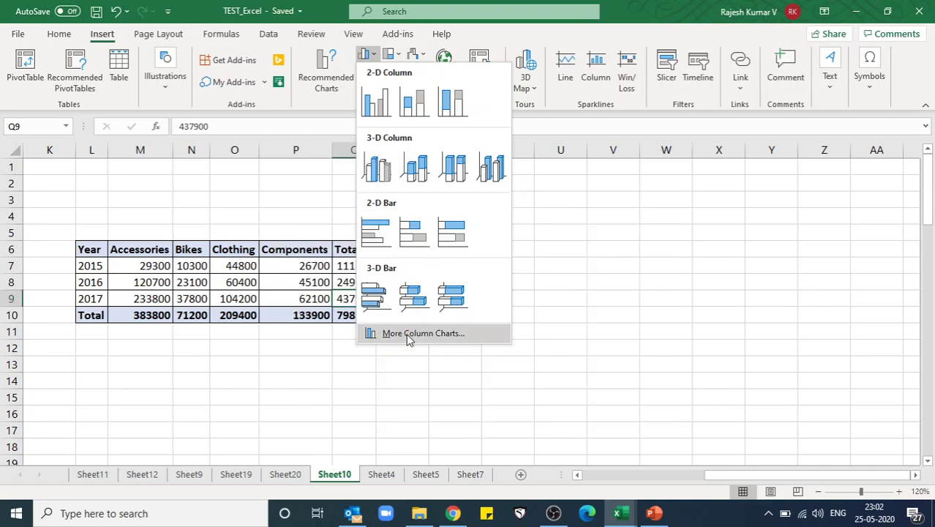
left_click(302, 185)
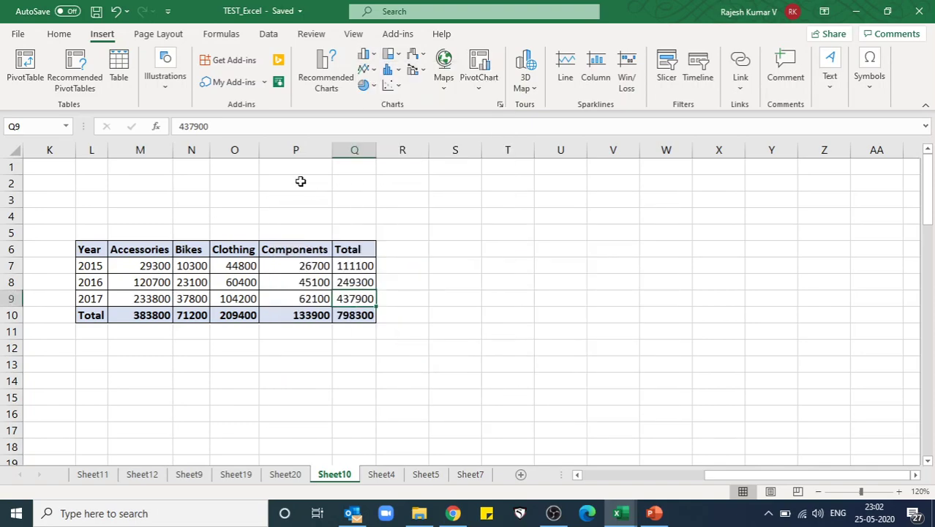
left_click(373, 70)
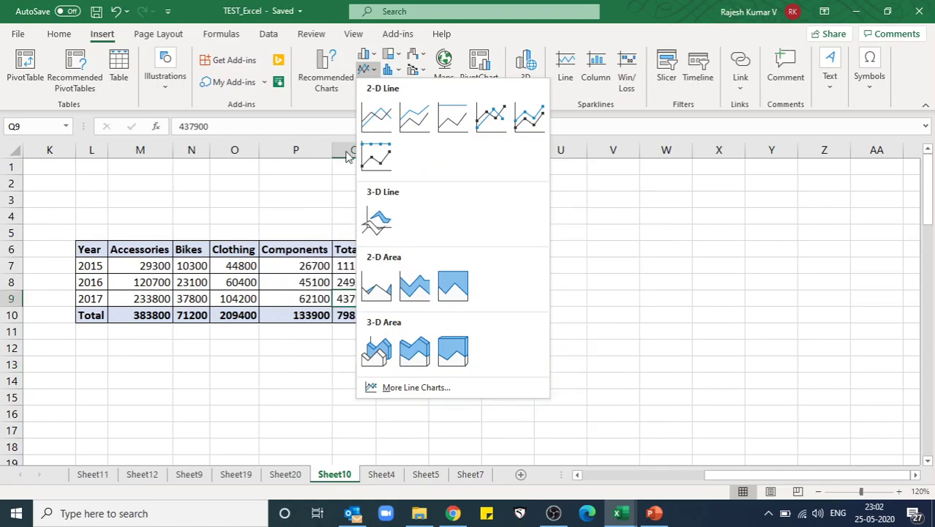
left_click(382, 36)
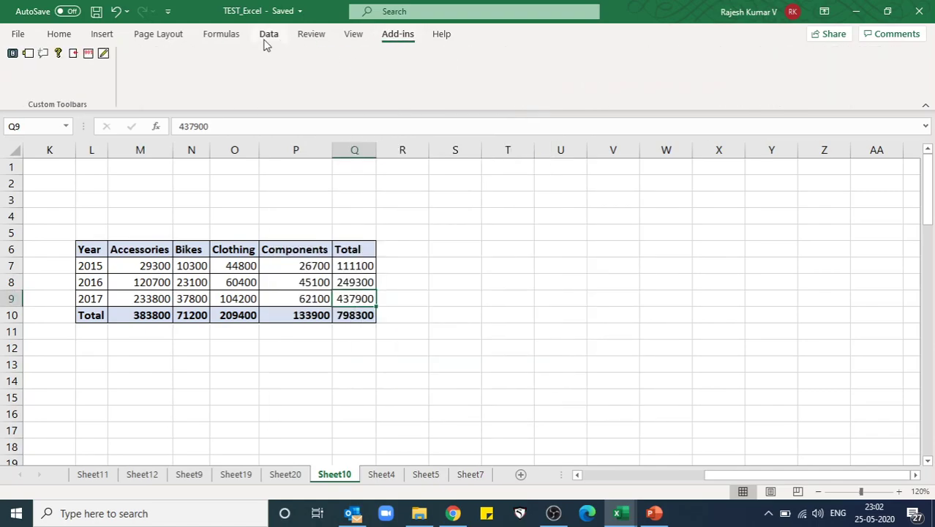
left_click(102, 34)
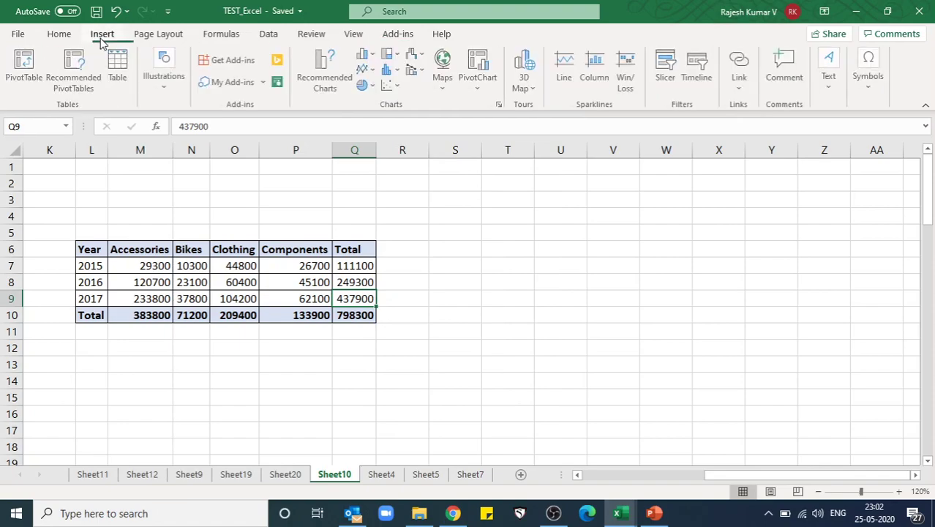
left_click(364, 84)
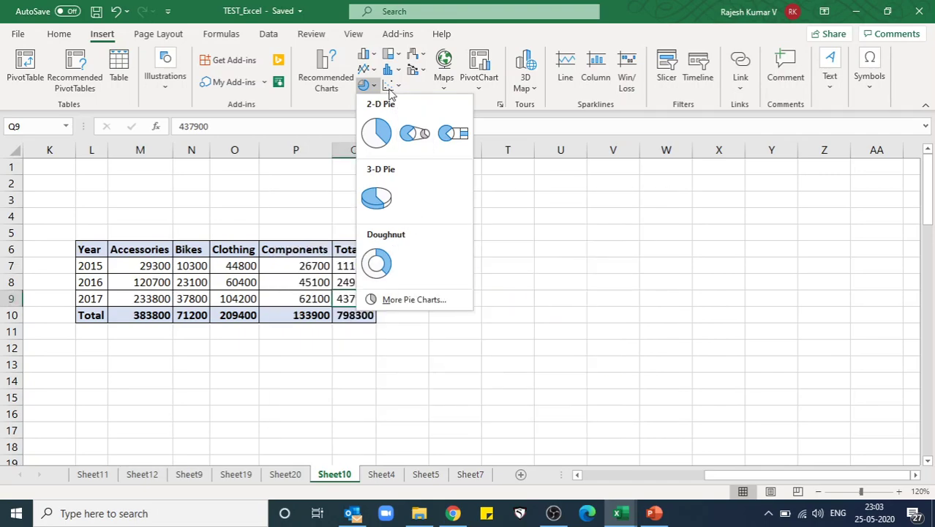
left_click(300, 202)
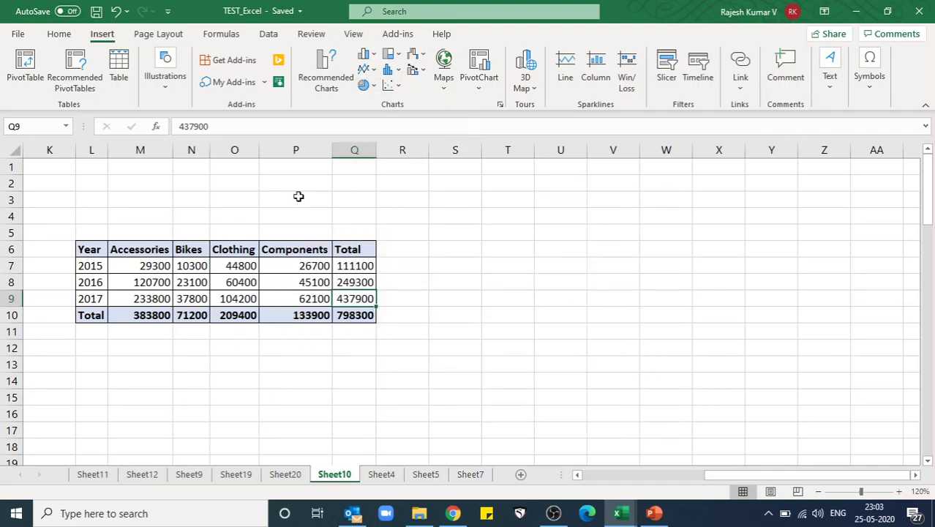
left_click(207, 312)
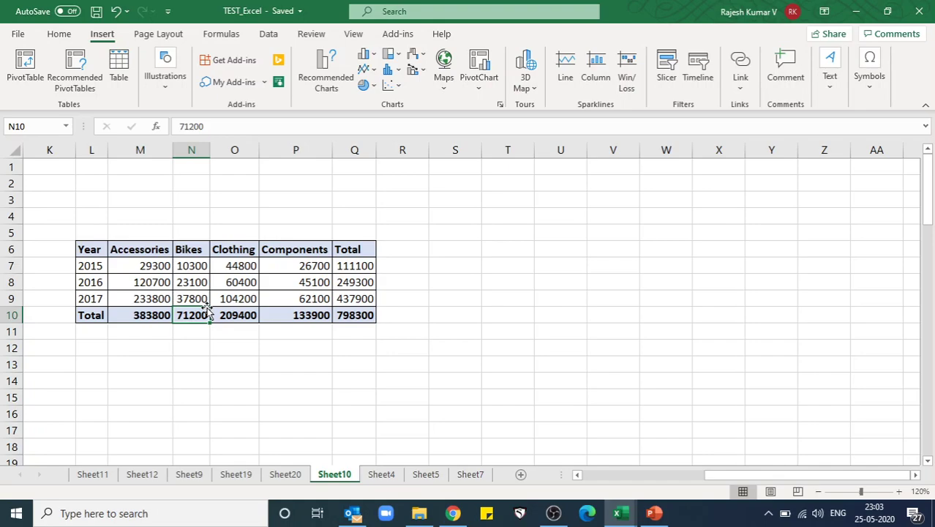
Step: Insert a clustered column chart from cell M7 of the sales table
left_click(155, 265)
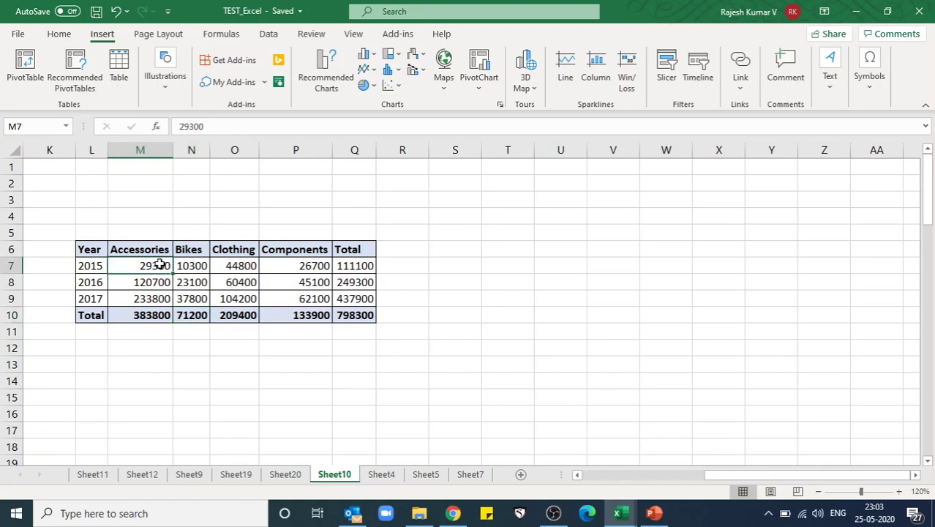
left_click(366, 55)
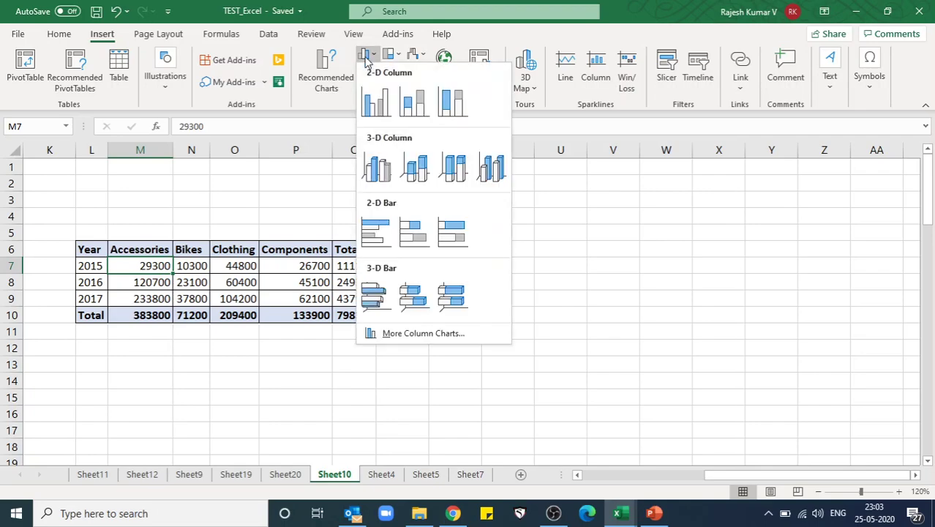
left_click(372, 107)
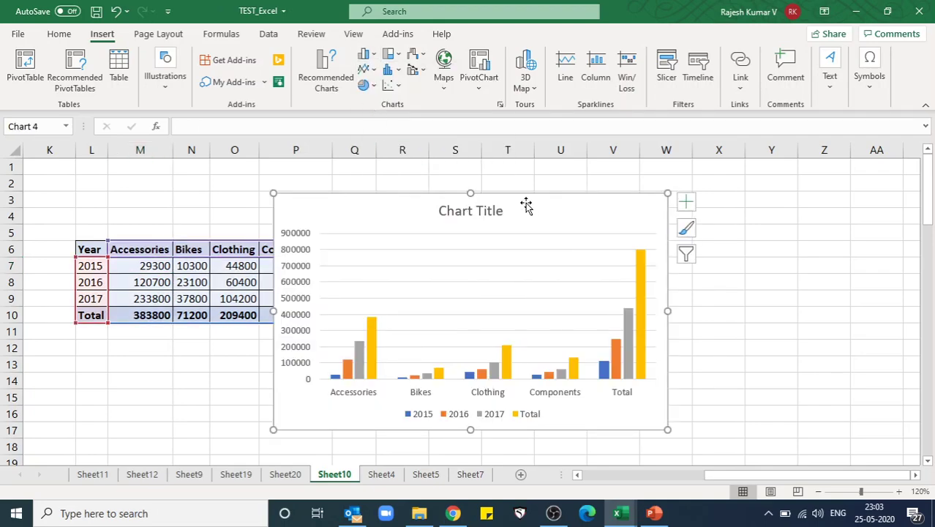
Step: Place the chart beside the table and narrow its data range to L6:P9, excluding totals
left_click_drag(526, 206, 710, 182)
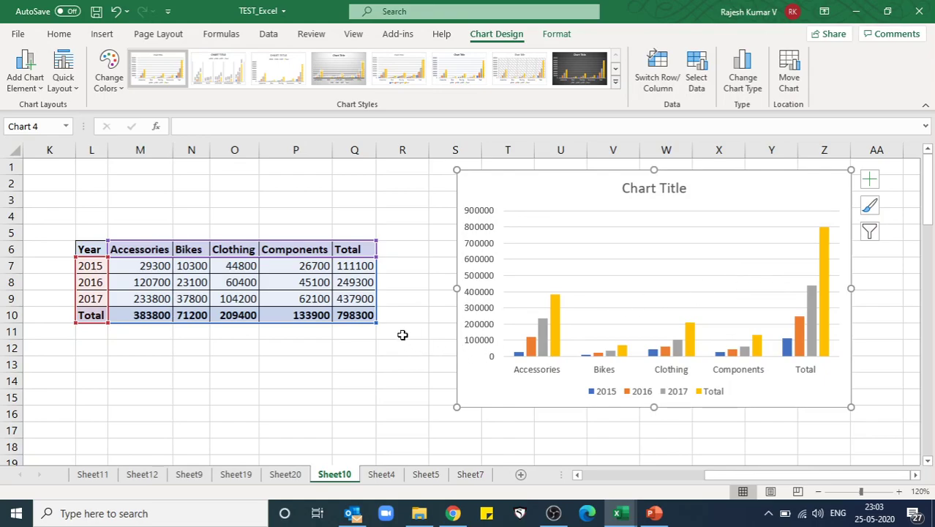
left_click_drag(376, 323, 334, 307)
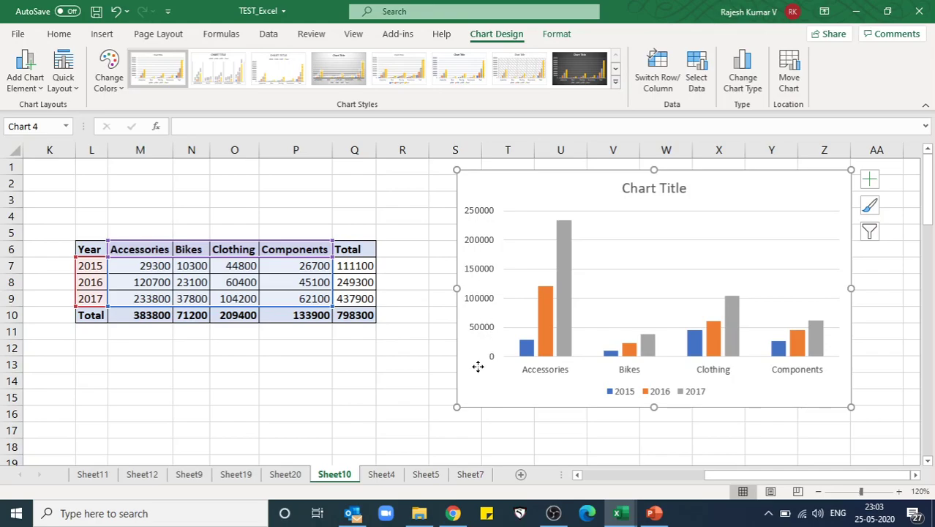
left_click_drag(478, 366, 411, 362)
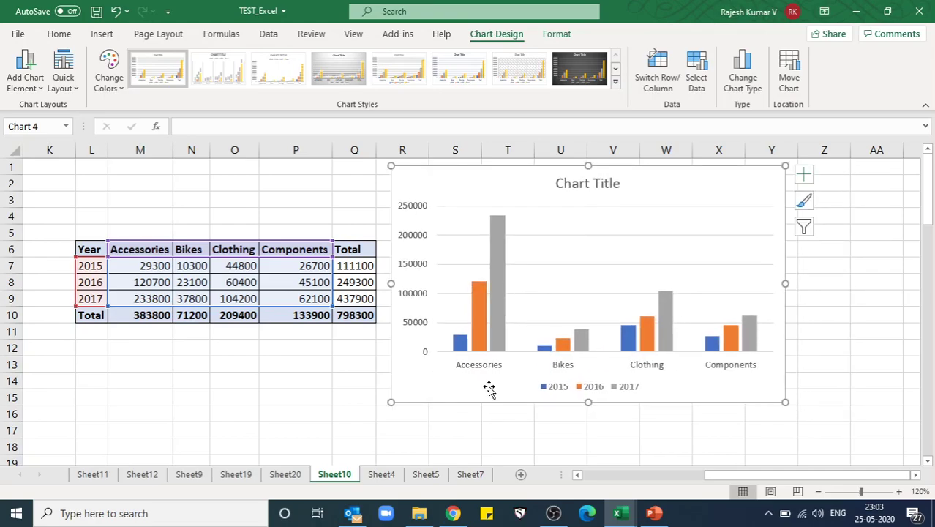
scroll(890, 306, "down", 6)
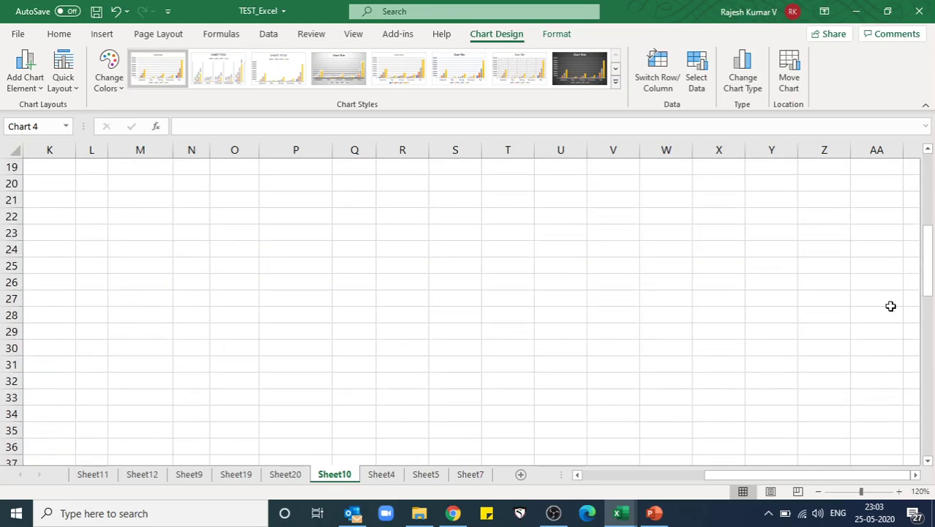
scroll(878, 187, "up", 6)
left_click(873, 217)
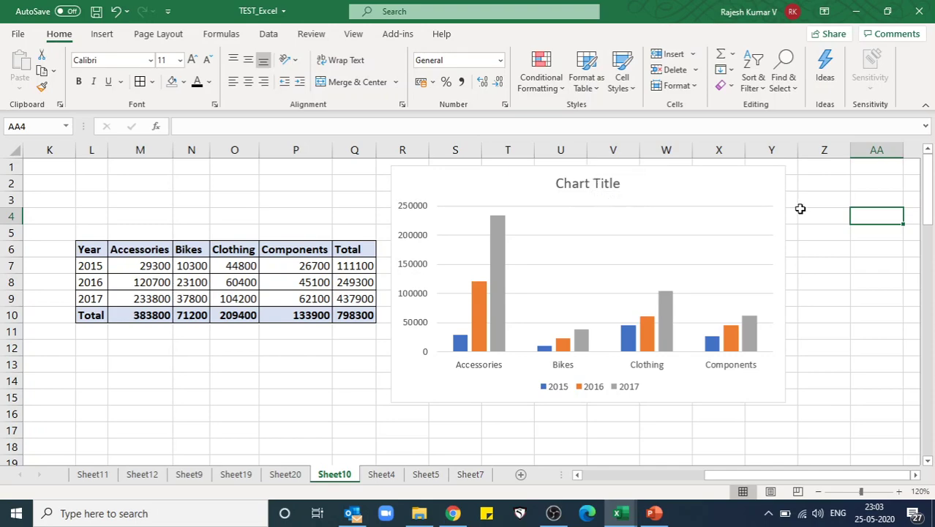
left_click(757, 192)
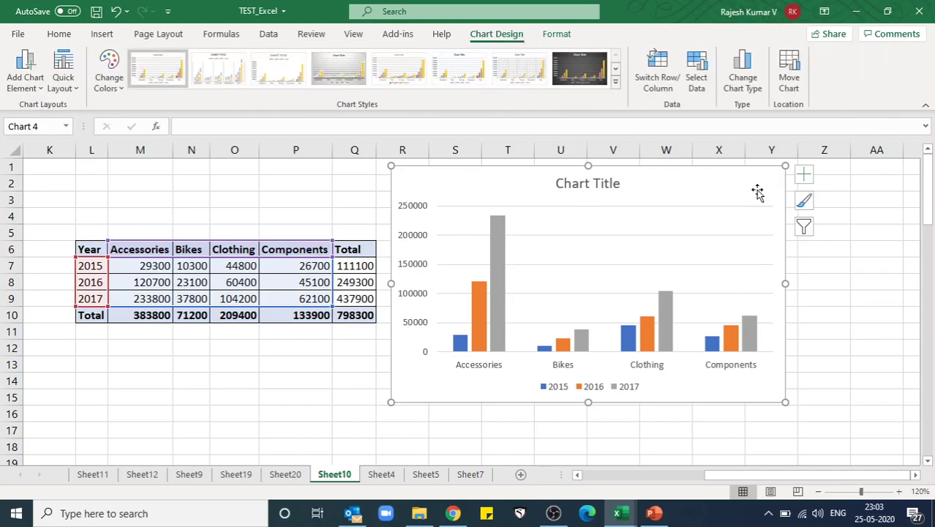
left_click(844, 261)
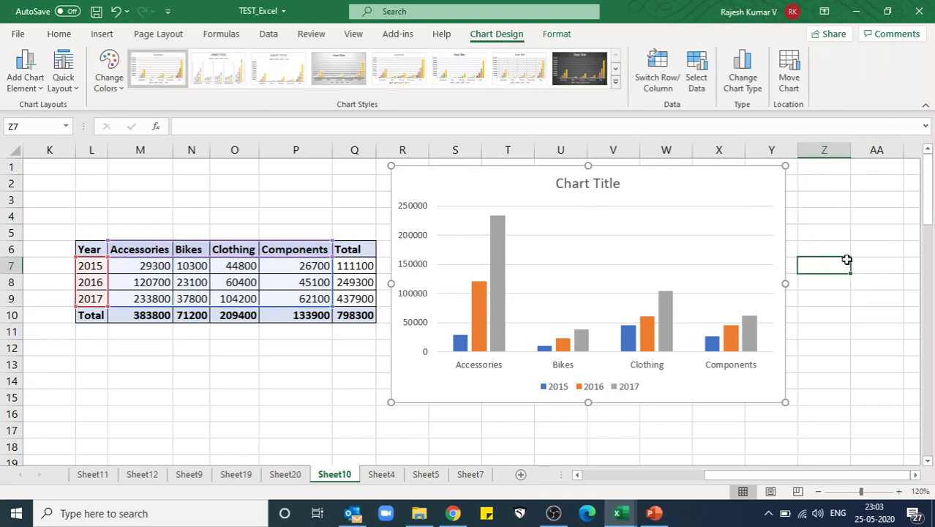
left_click(757, 248)
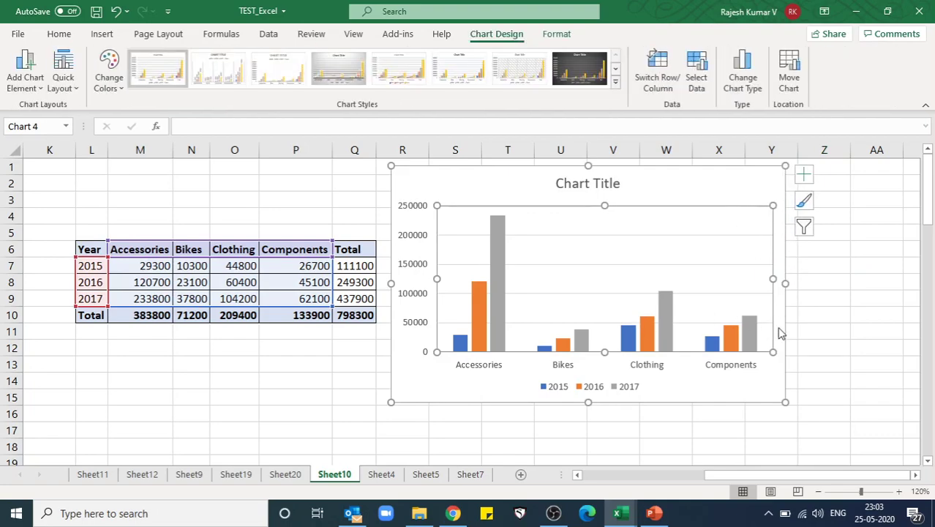
left_click(854, 334)
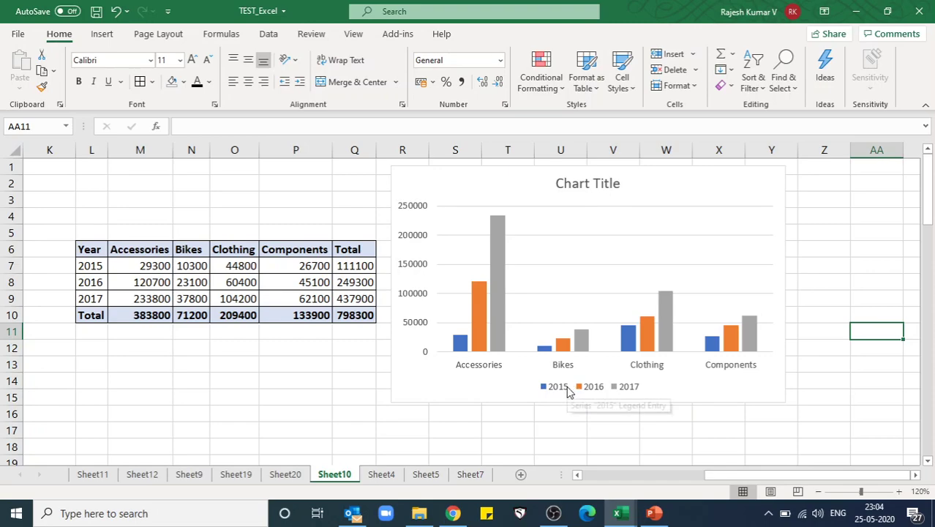
Step: Replace the 'Chart Title' placeholder with 'Sales Report' and close the Format Chart Area pane
left_click(745, 190)
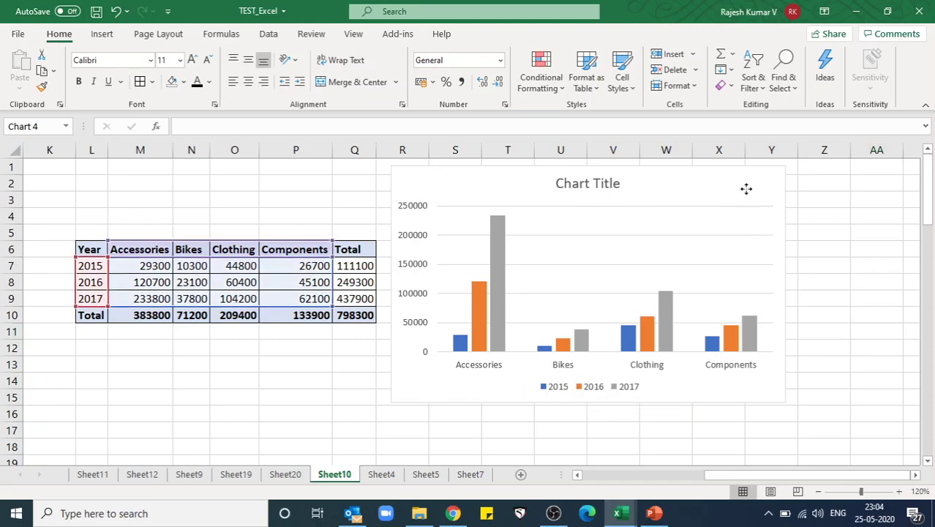
double_click(598, 187)
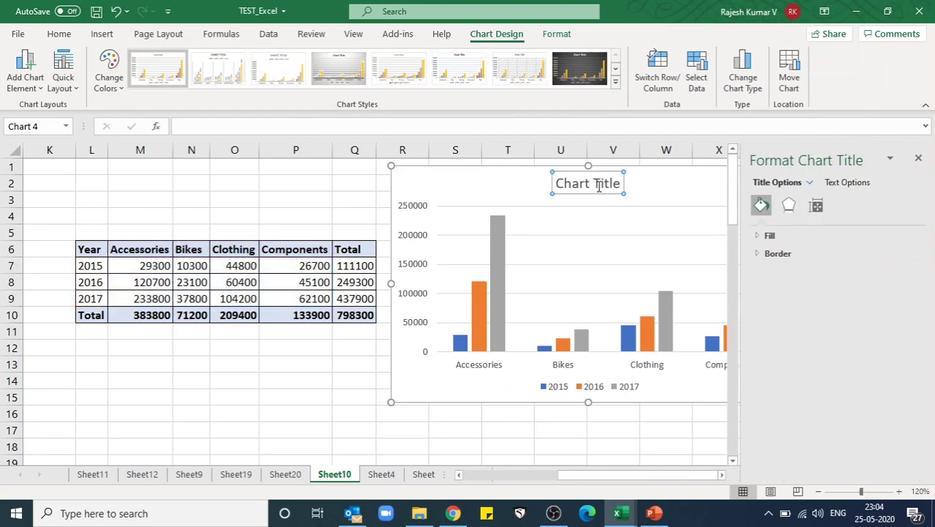
triple_click(599, 187)
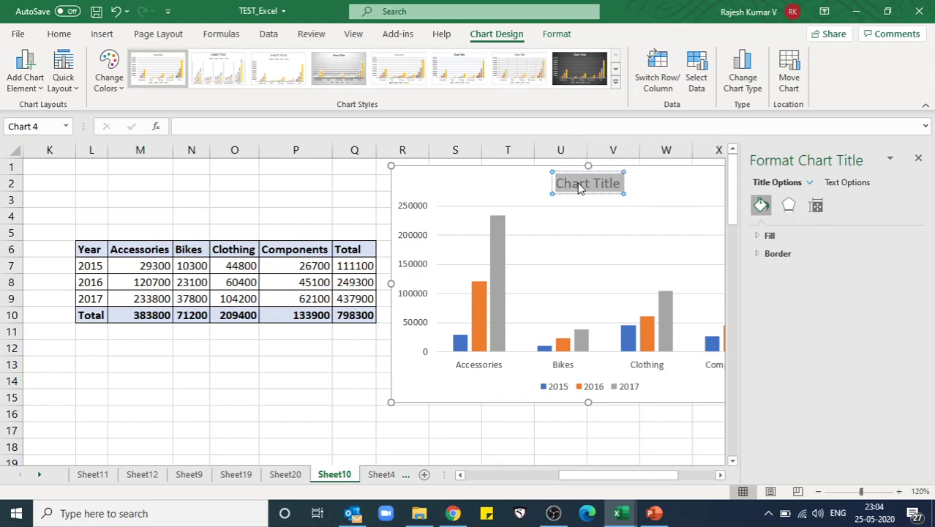
type("Sales")
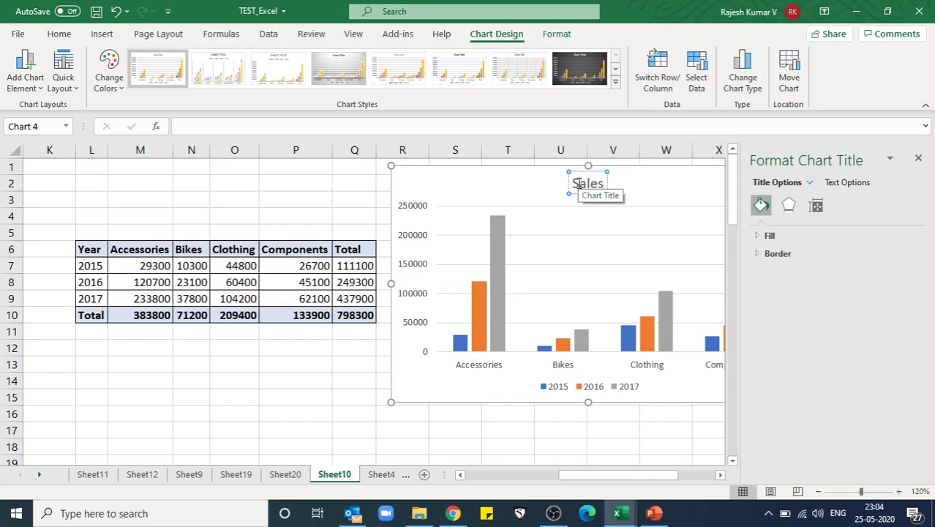
type(" Repor")
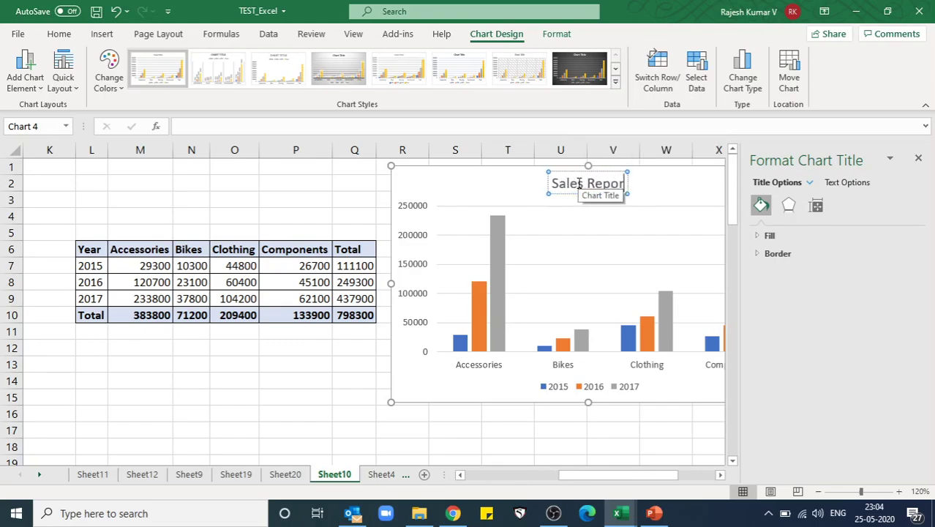
type("t")
left_click(490, 196)
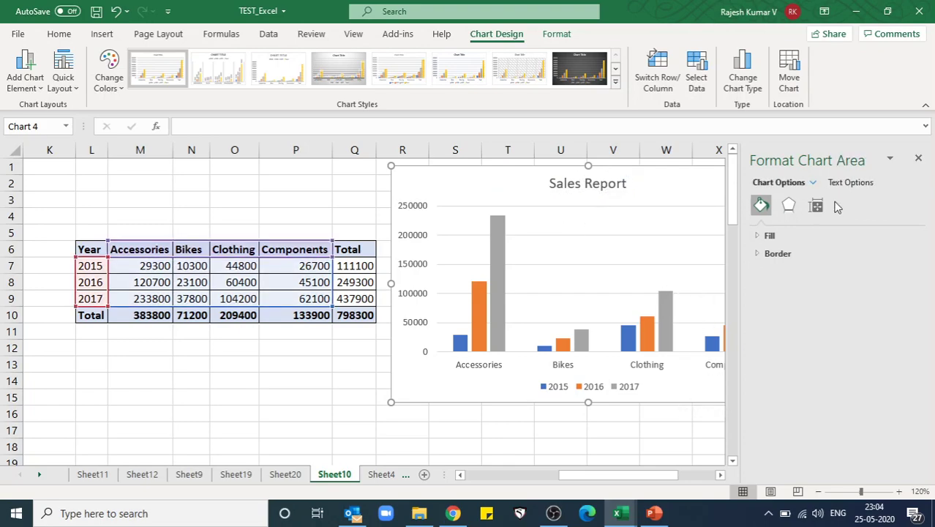
left_click(919, 160)
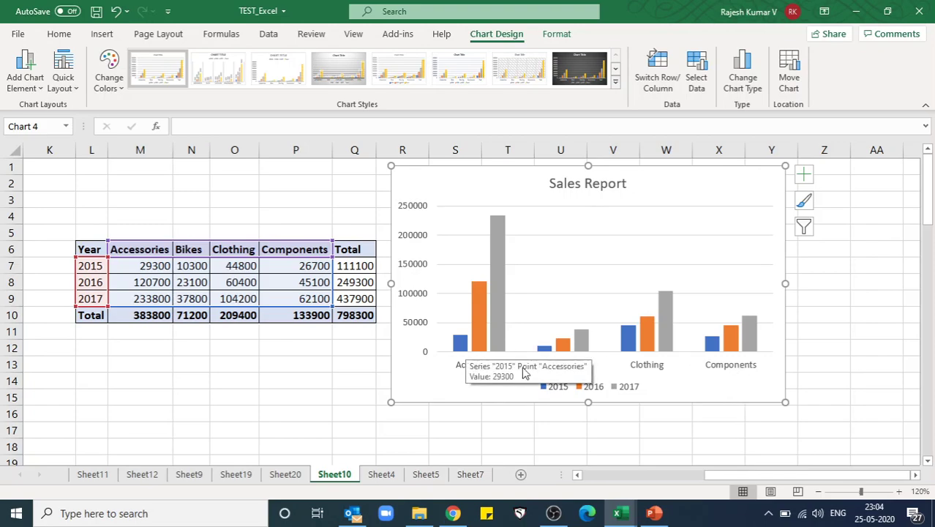
left_click(461, 348)
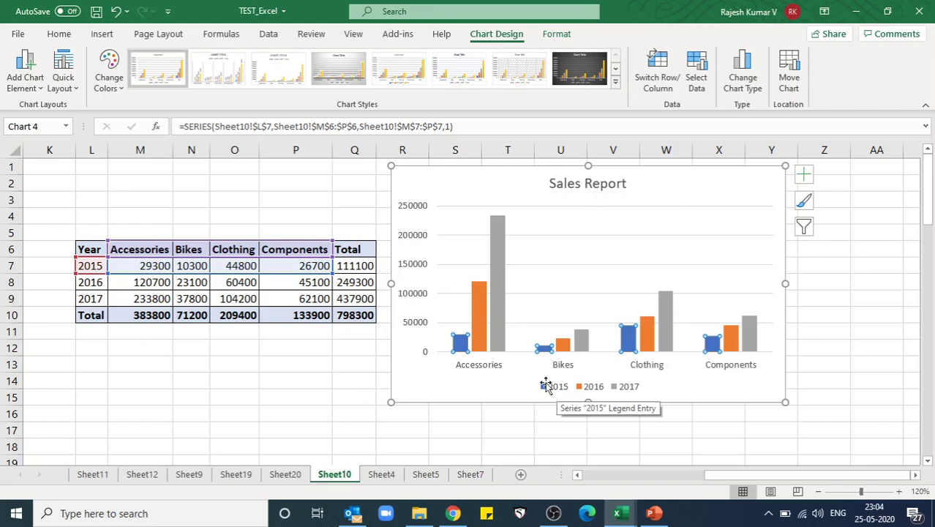
left_click(480, 341)
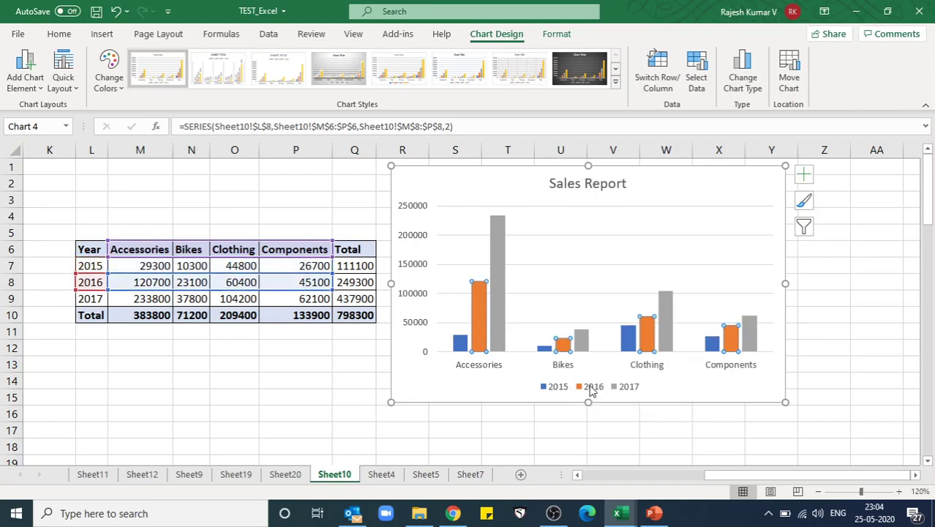
left_click(502, 325)
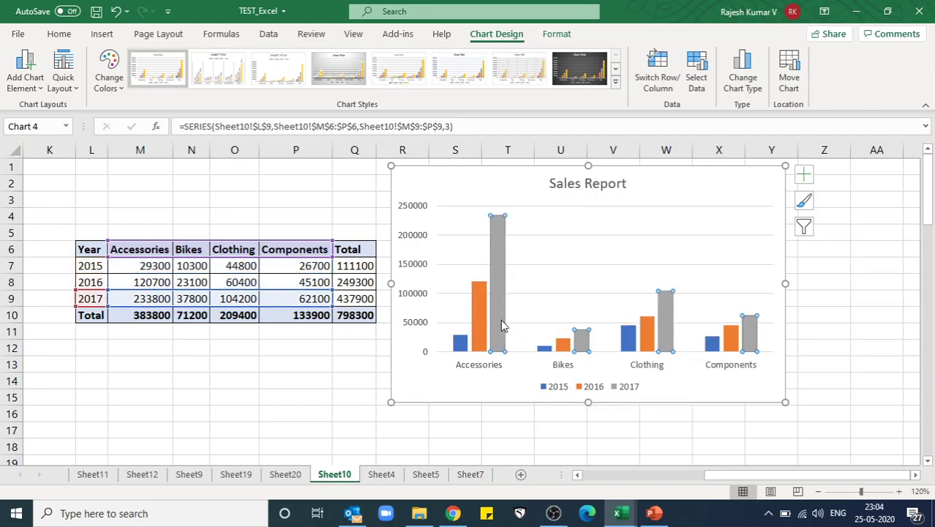
left_click(627, 392)
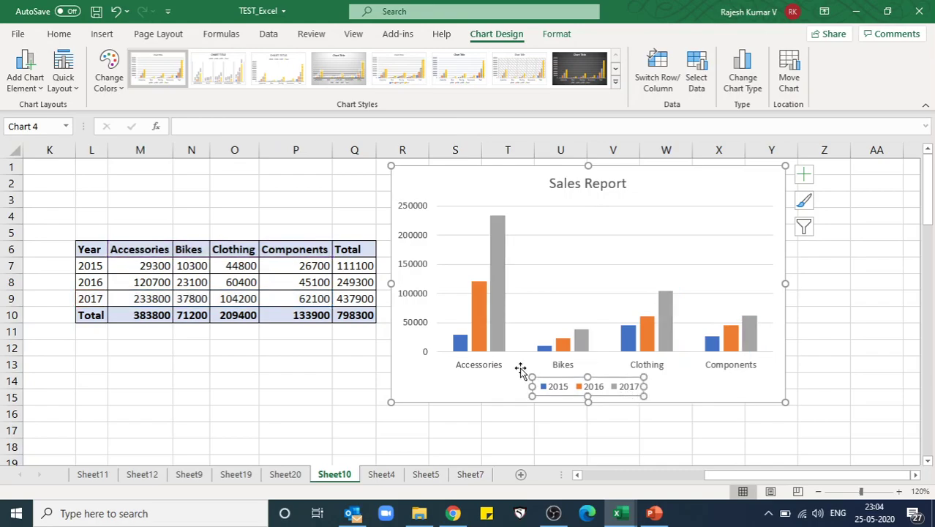
left_click(475, 365)
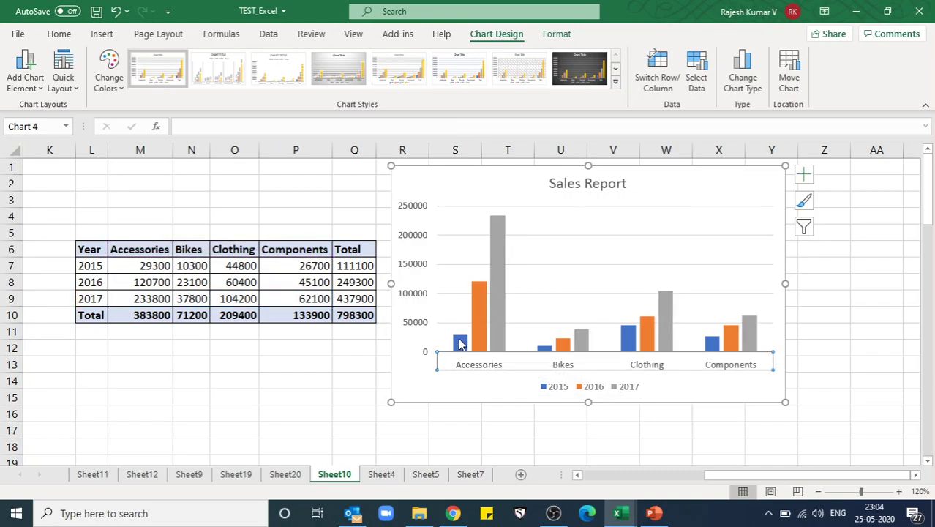
left_click(459, 343)
left_click(479, 329)
left_click(494, 326)
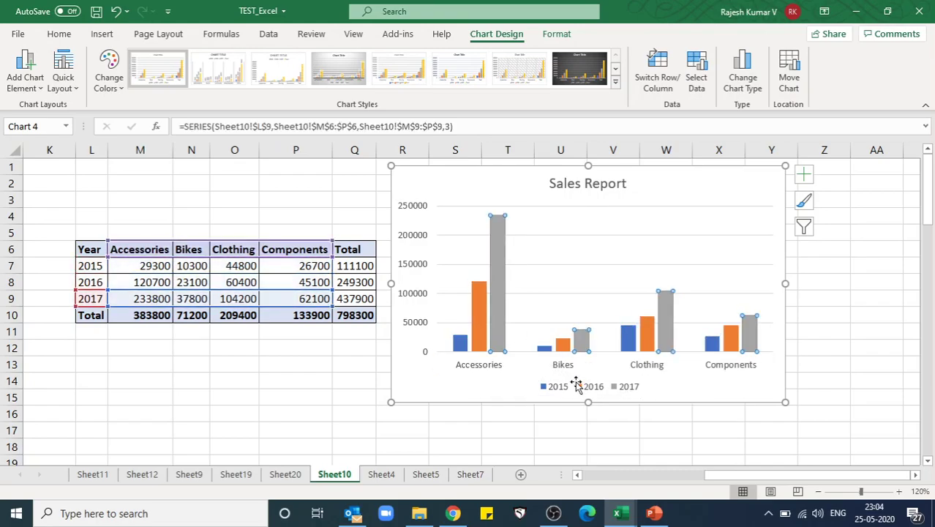
left_click(546, 348)
left_click(562, 346)
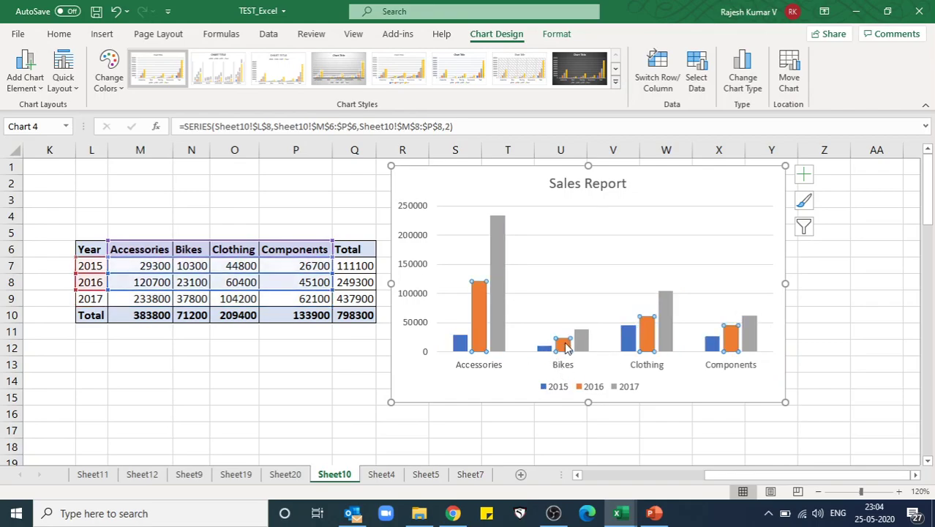
left_click(582, 341)
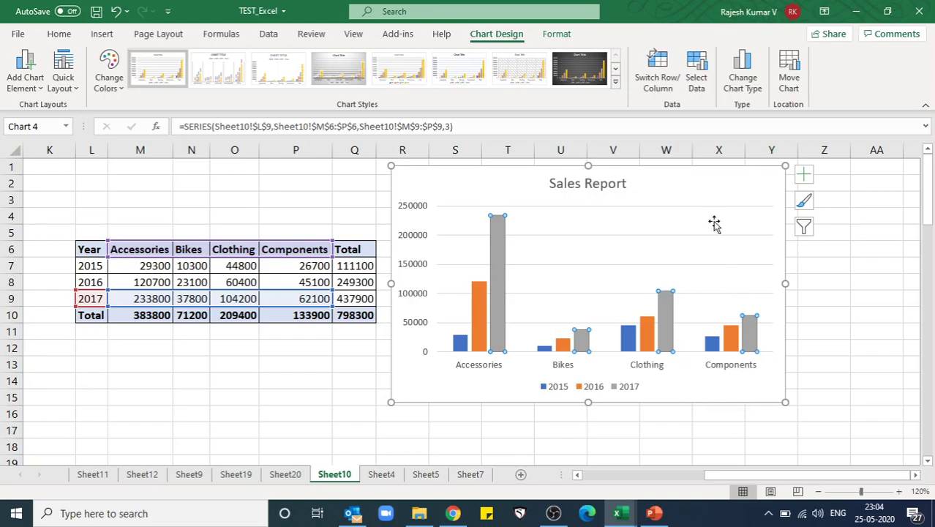
left_click(679, 178)
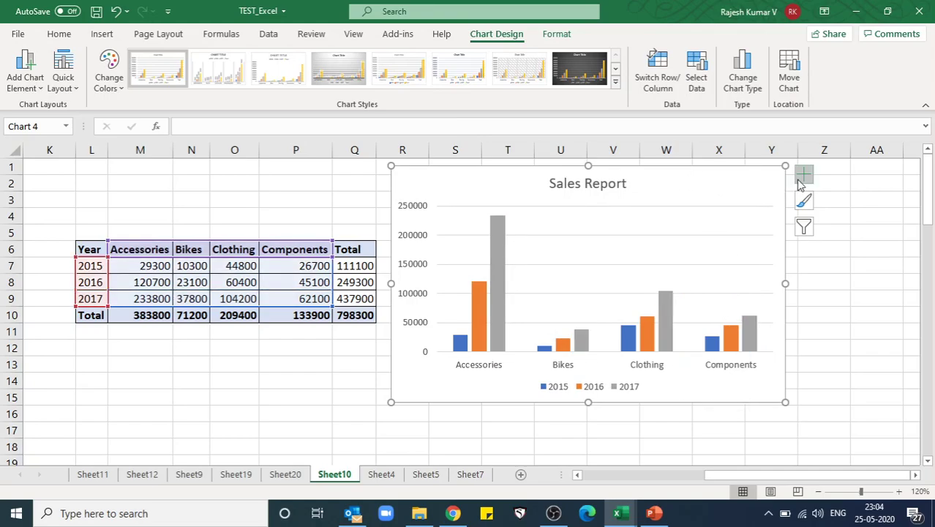
Step: Turn on axis titles and label the vertical axis 'Sales Value in INR'
left_click(802, 175)
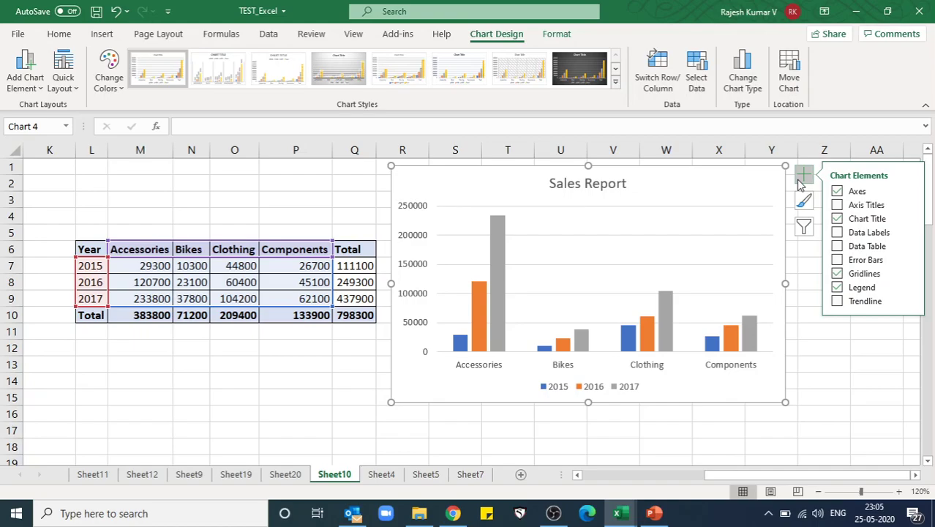
left_click(411, 241)
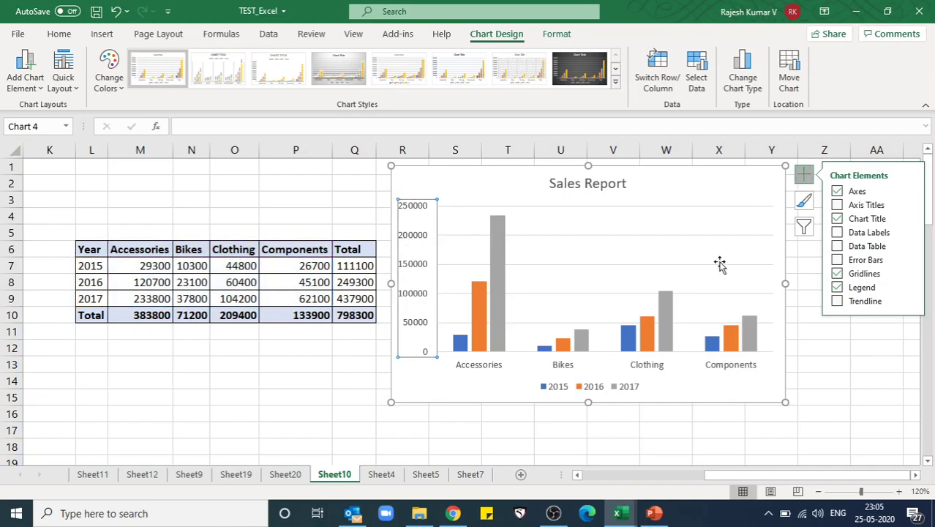
left_click(837, 206)
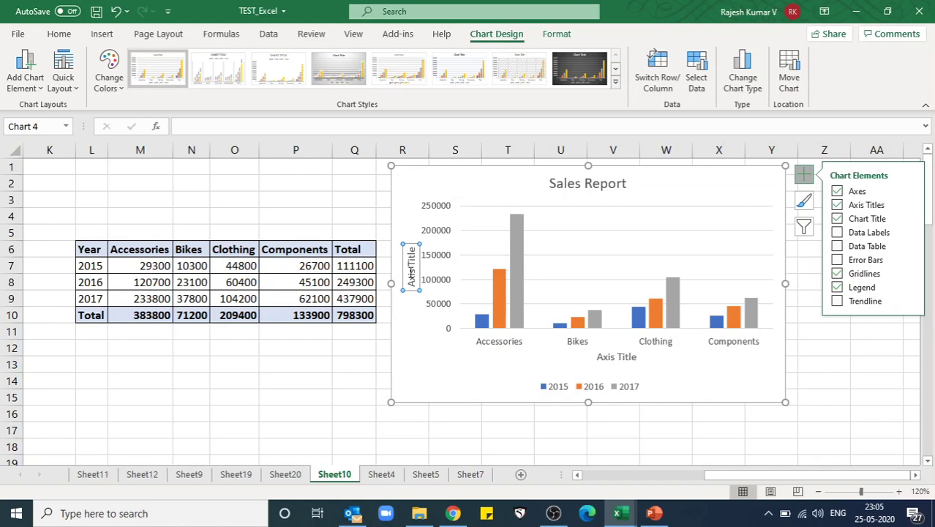
triple_click(411, 271)
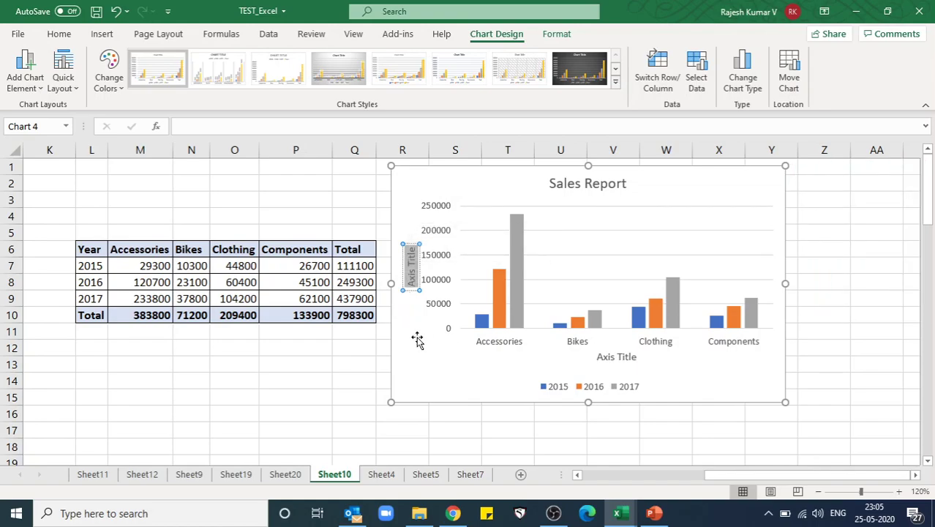
type("Sa")
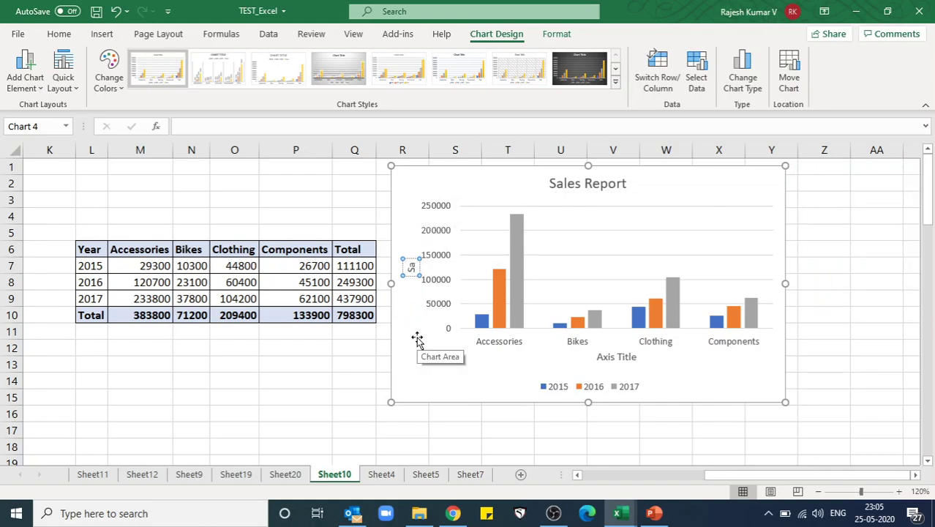
type("les V")
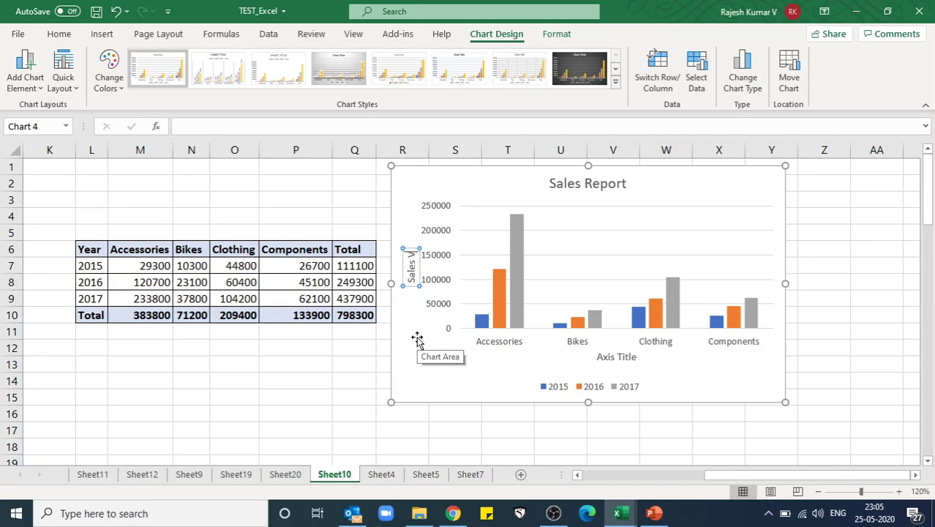
type("alu")
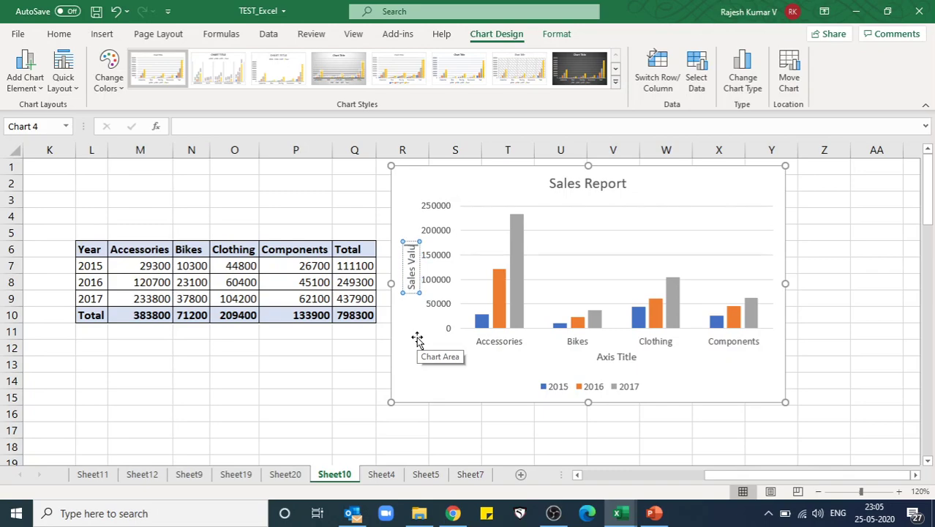
type("e in Rs")
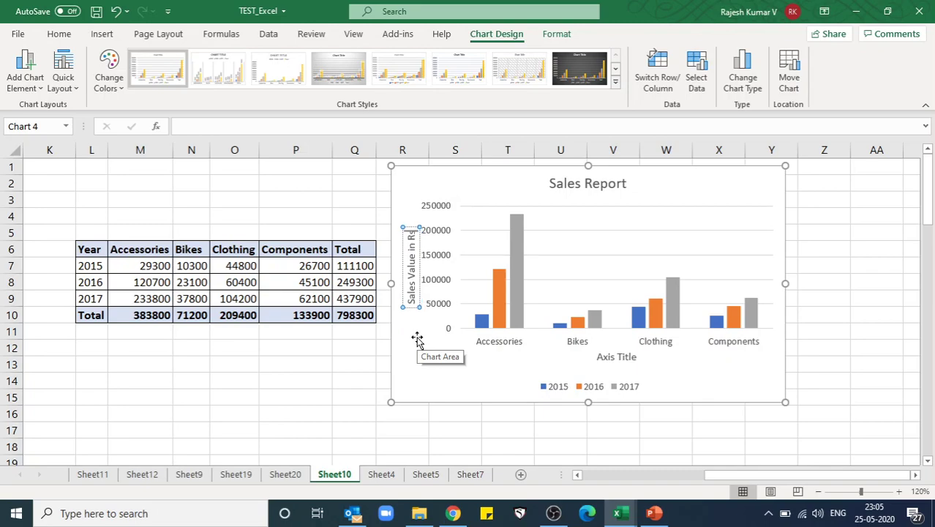
key("BackSpace")
key("BackSpace")
key("BackSpace")
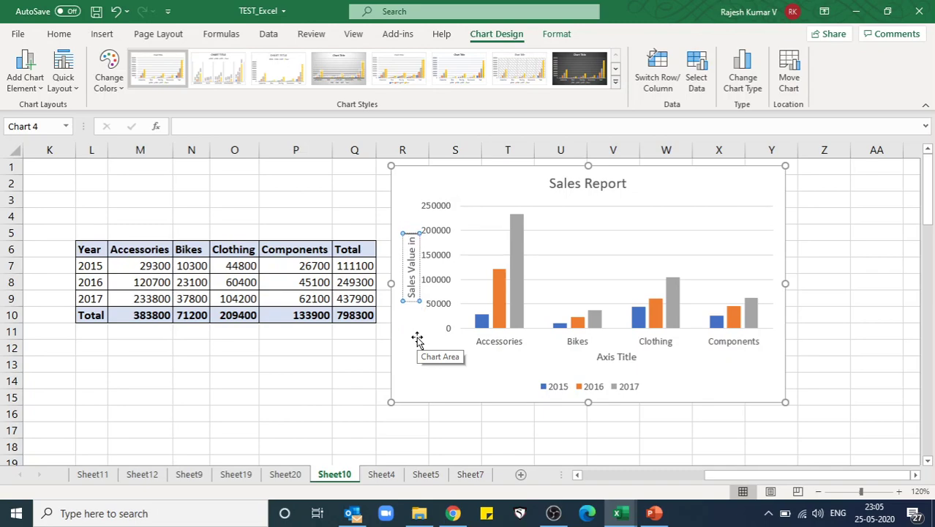
type(" INR")
left_click(487, 393)
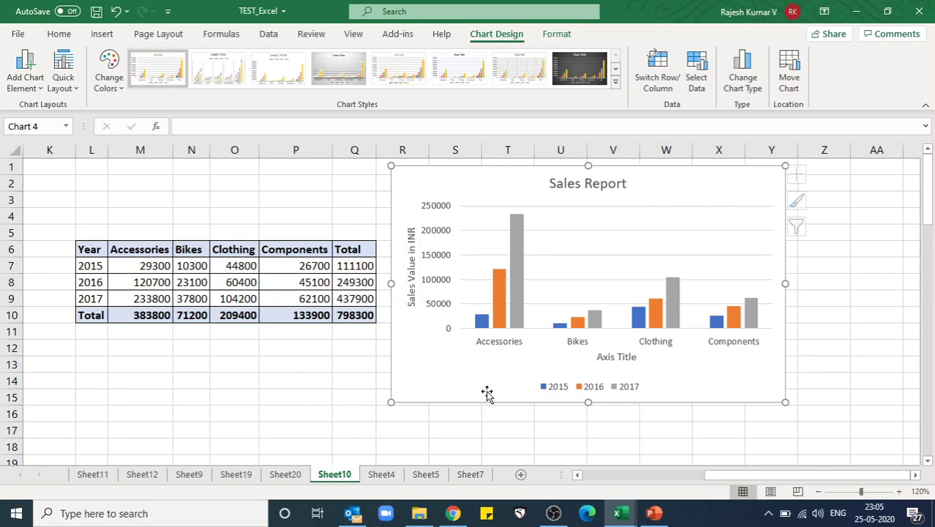
Step: Leave data labels off and remove the briefly added data table from the chart
left_click(803, 179)
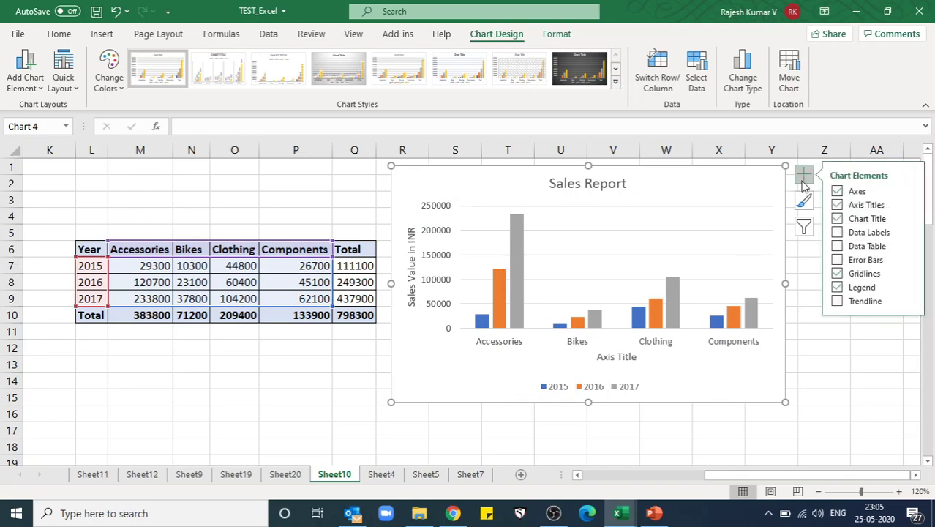
left_click(854, 235)
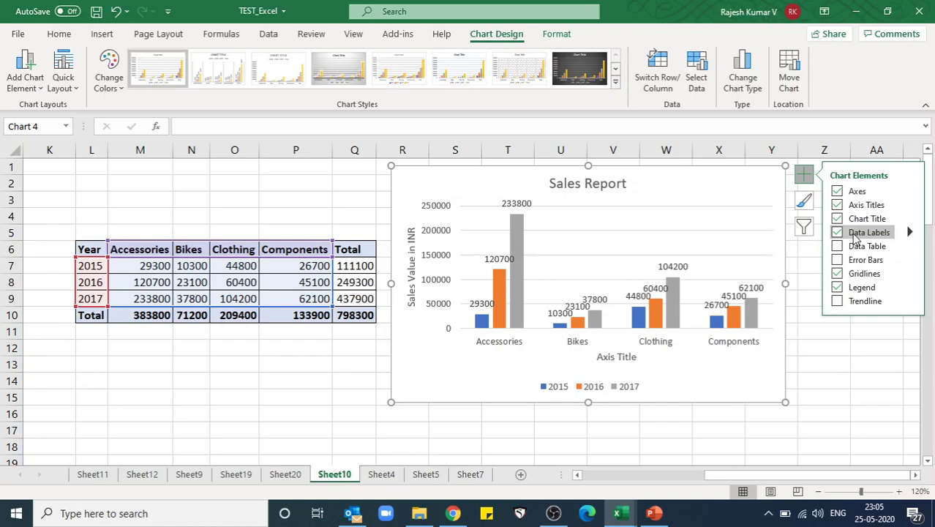
left_click(854, 238)
left_click(854, 239)
left_click(854, 238)
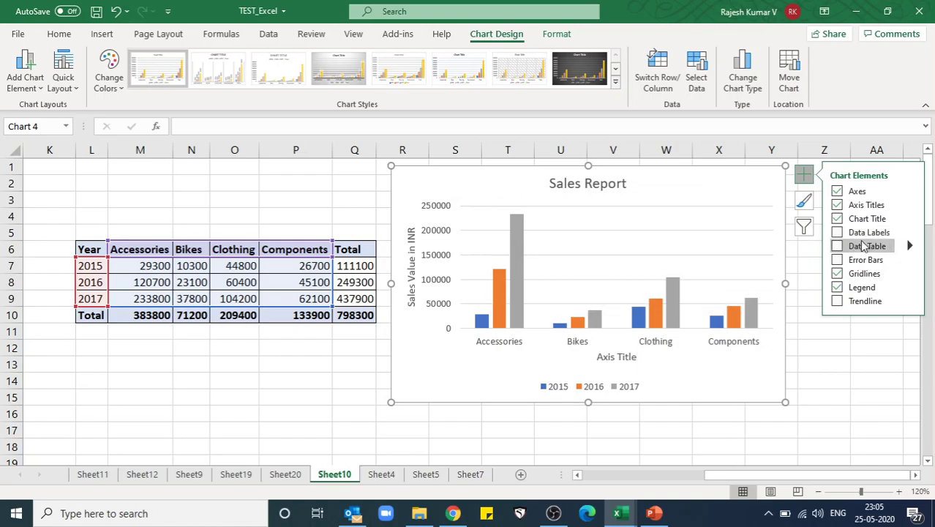
left_click(857, 246)
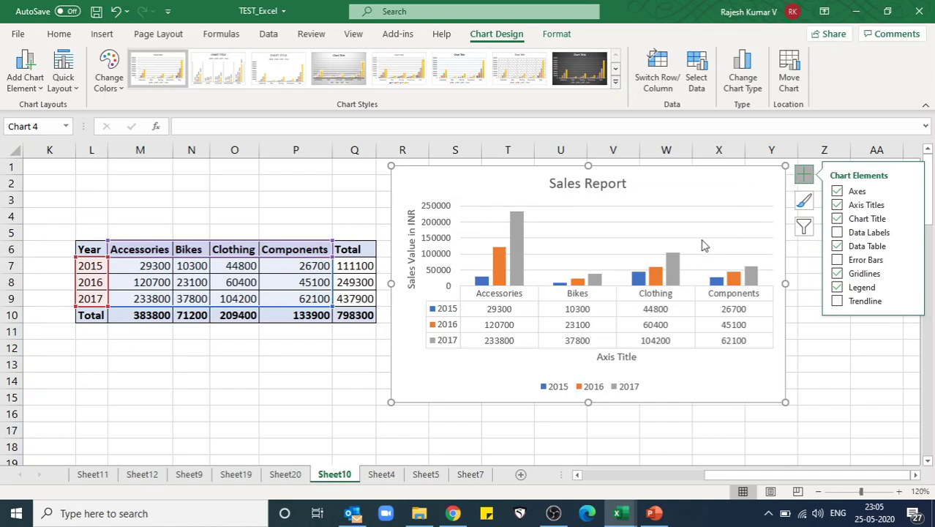
left_click(837, 248)
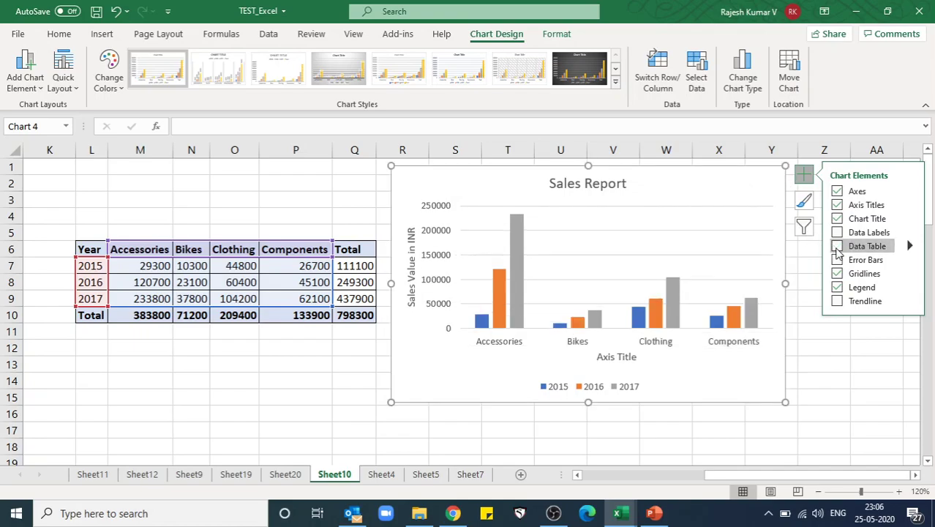
Step: Try several chart styles, settling on one with bold title, bar value labels and bottom legend
left_click(807, 207)
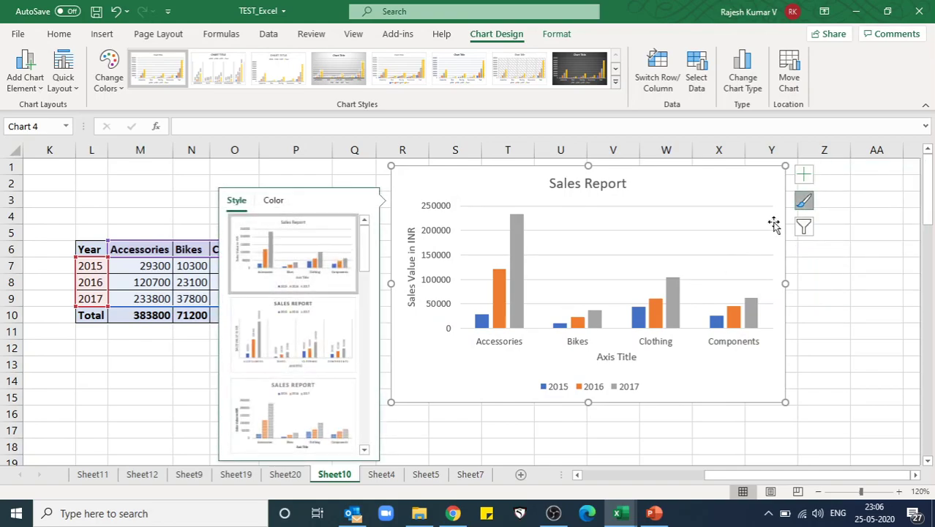
left_click(327, 337)
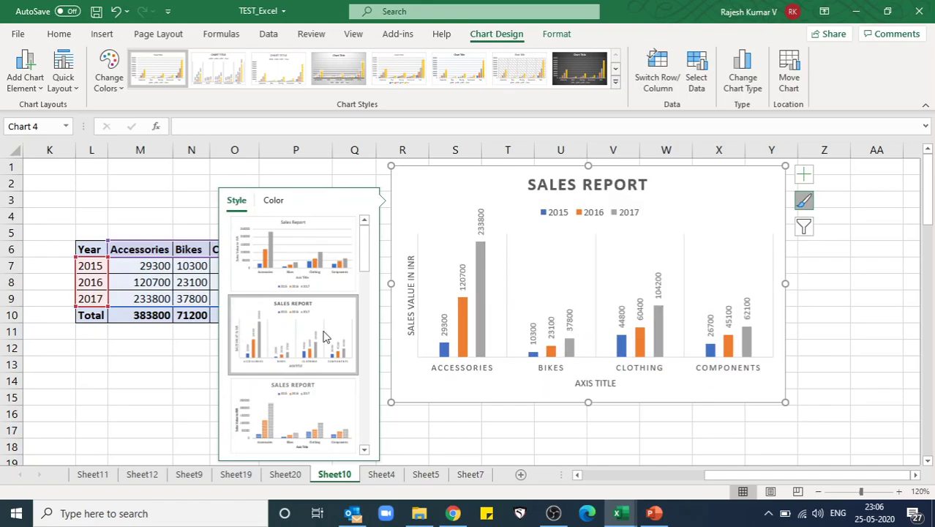
left_click(311, 399)
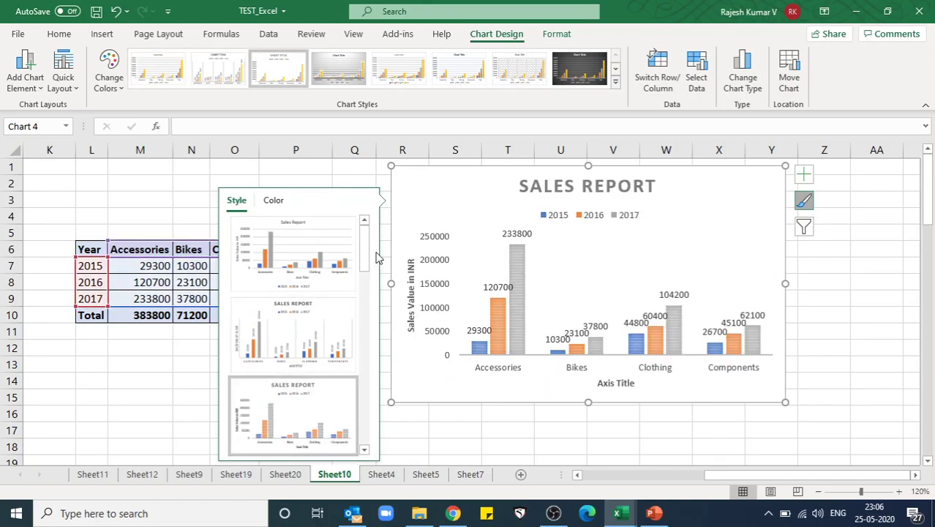
scroll(368, 257, "down", 3)
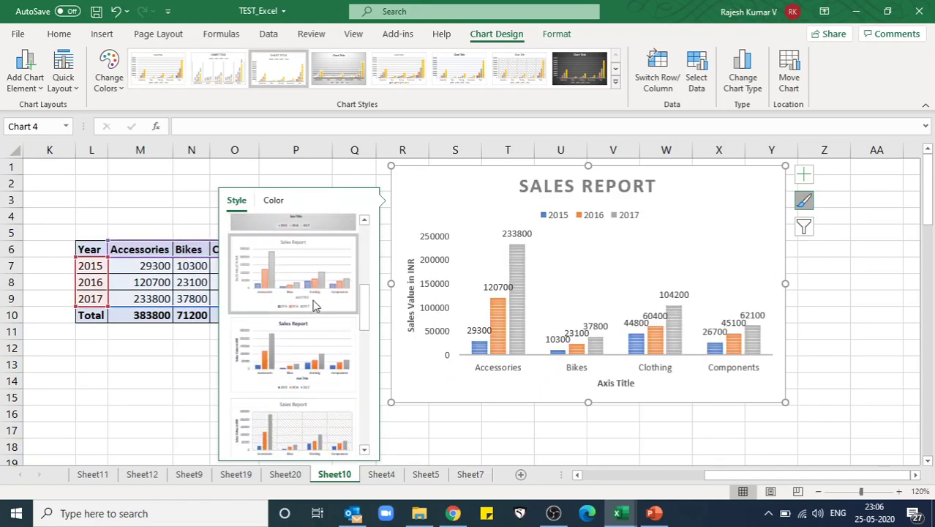
left_click(311, 358)
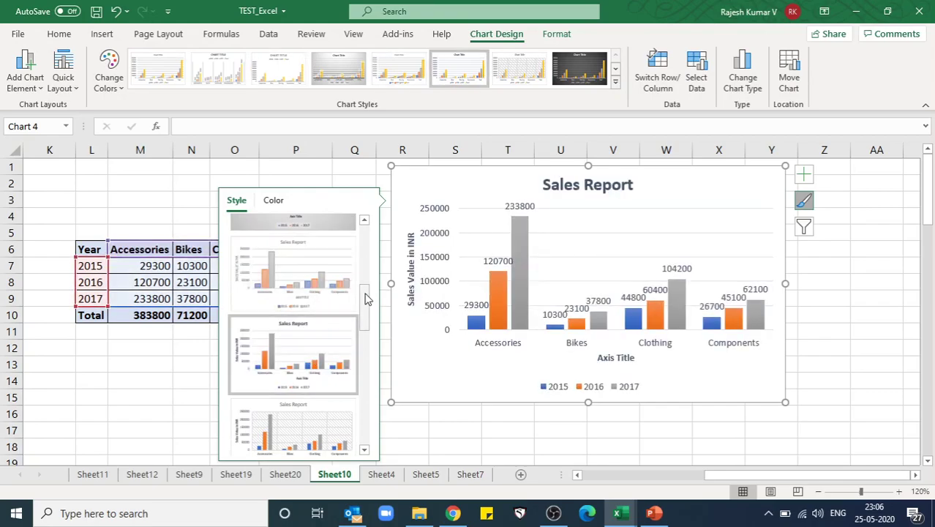
left_click_drag(366, 300, 367, 424)
left_click(318, 296)
left_click(304, 403)
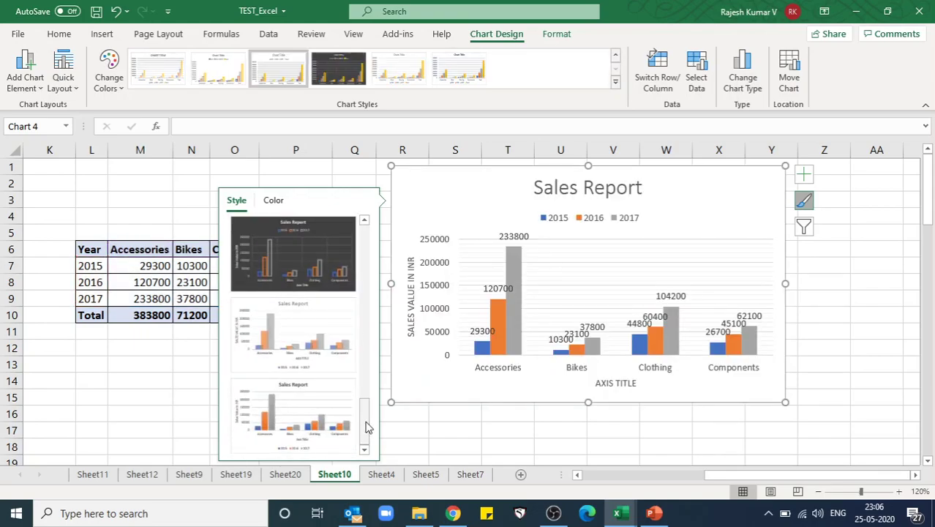
left_click(303, 416)
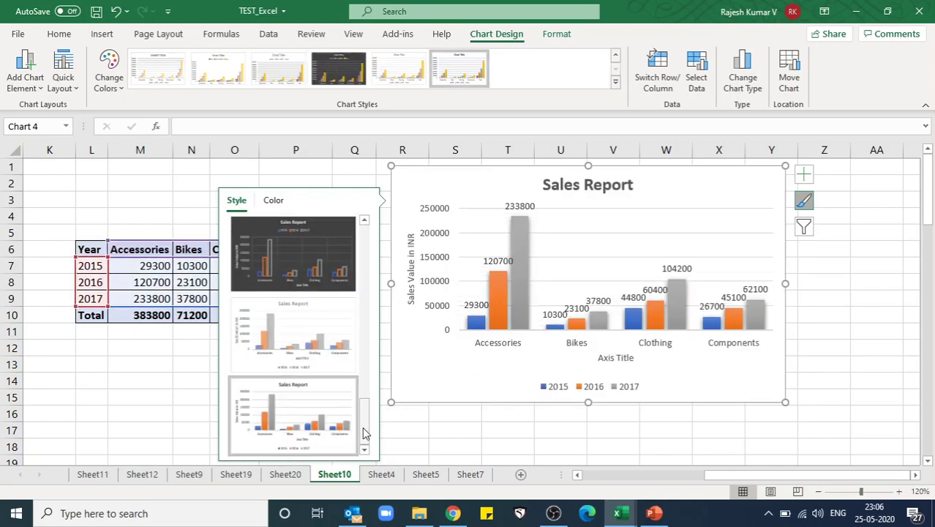
left_click_drag(363, 433, 361, 232)
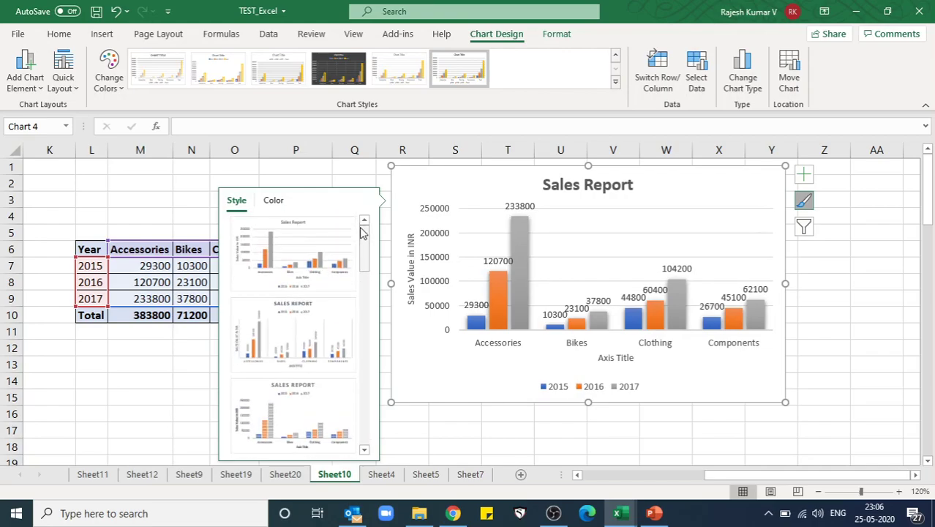
Step: Apply the blue, orange and gray Colorful palette and nudge the chart slightly right and down
left_click(273, 200)
left_click(237, 201)
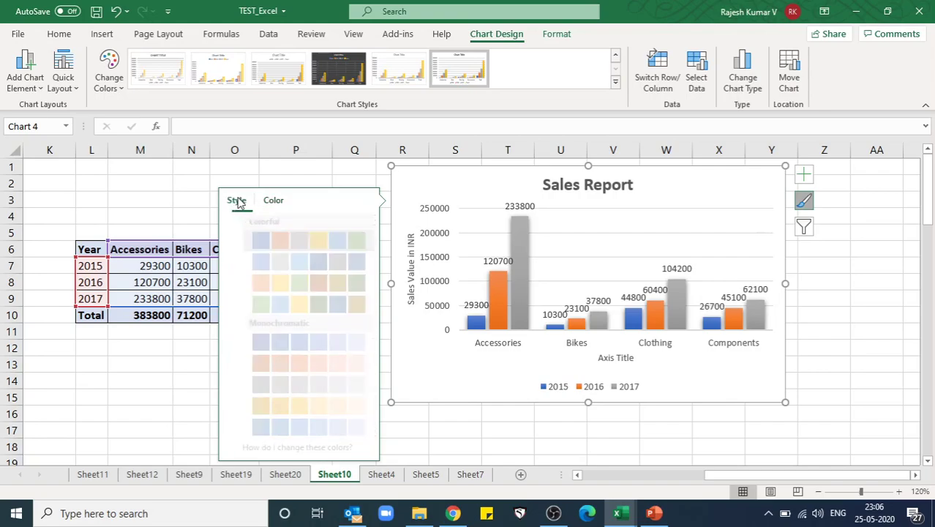
left_click(272, 200)
left_click(269, 261)
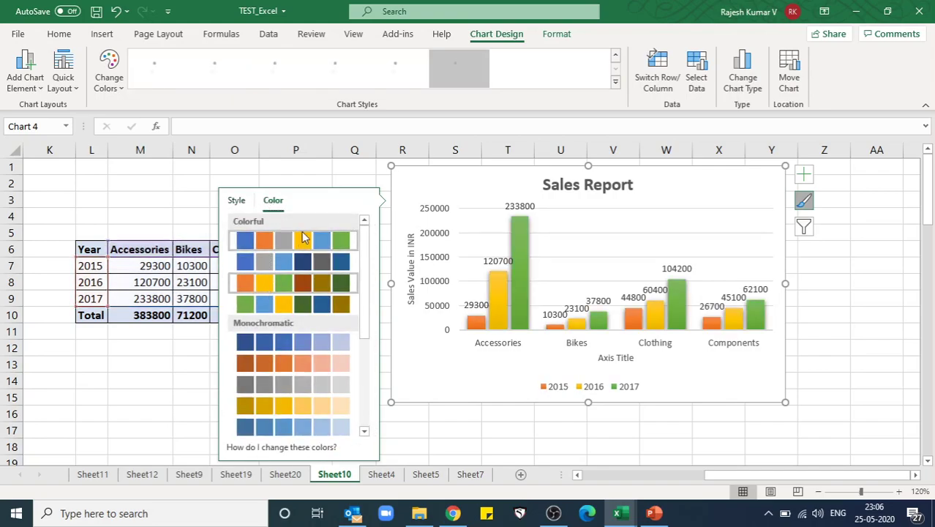
left_click(303, 236)
left_click(208, 202)
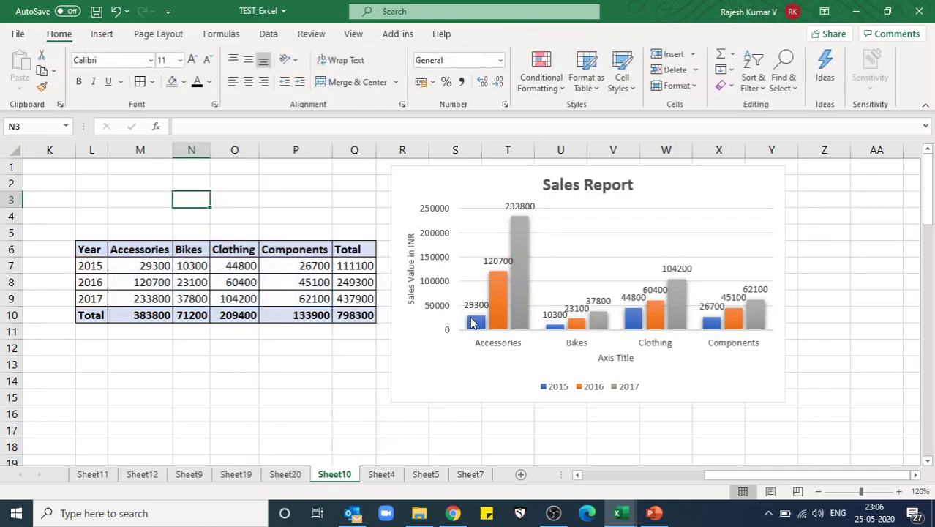
mouse_move(731, 202)
left_mouse_down()
mouse_move(761, 208)
mouse_move(744, 223)
left_mouse_up()
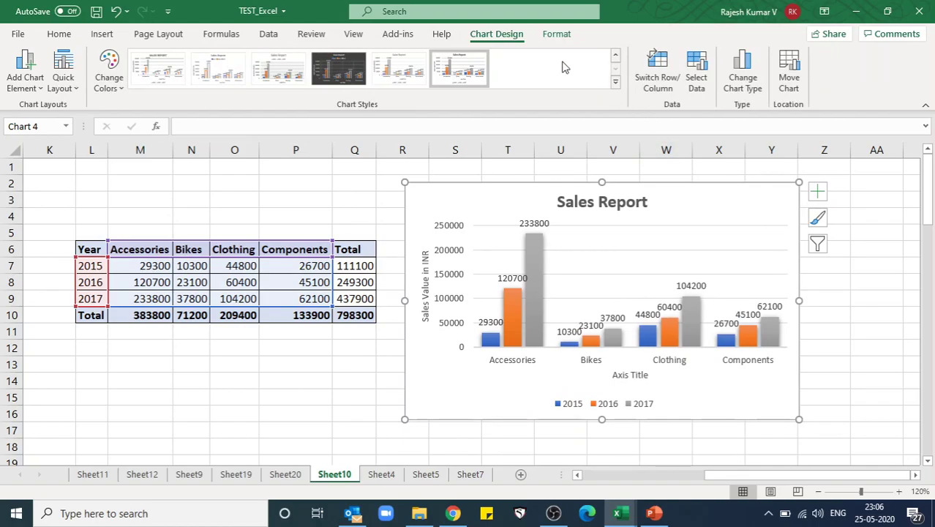
Step: Apply the dark charcoal Style 8 with the first Colorful blue, orange and gray palette
left_click(615, 82)
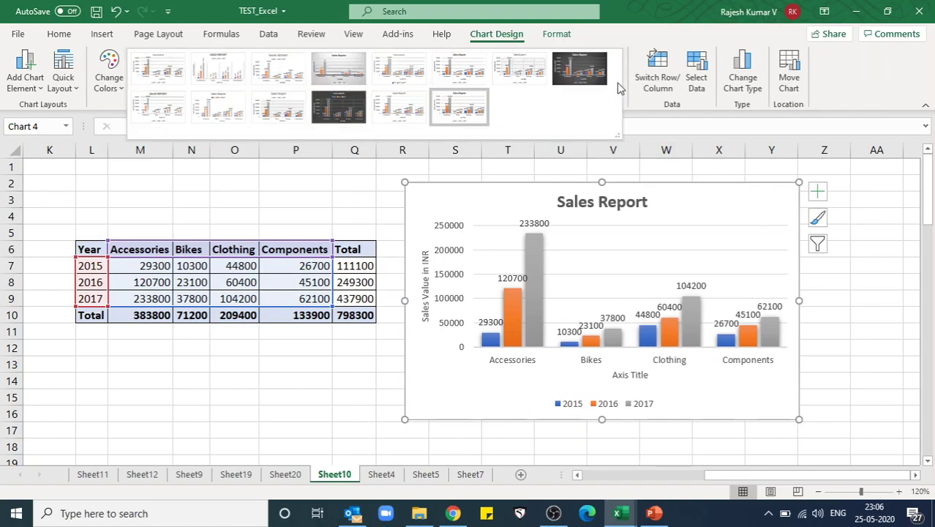
left_click(561, 67)
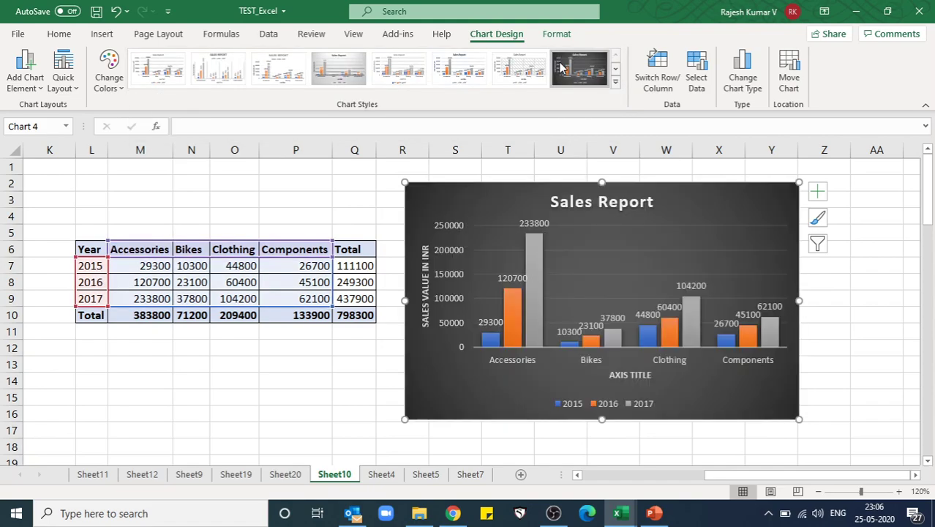
left_click(109, 76)
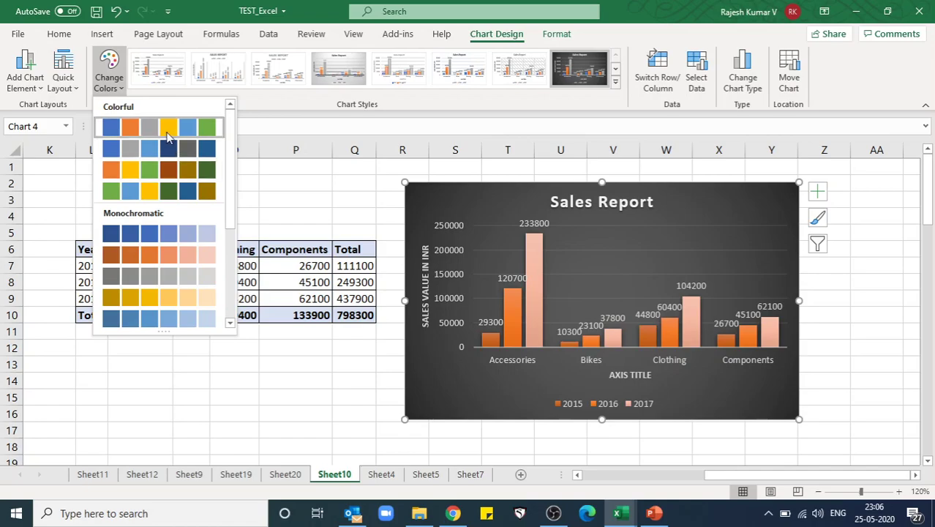
left_click(169, 127)
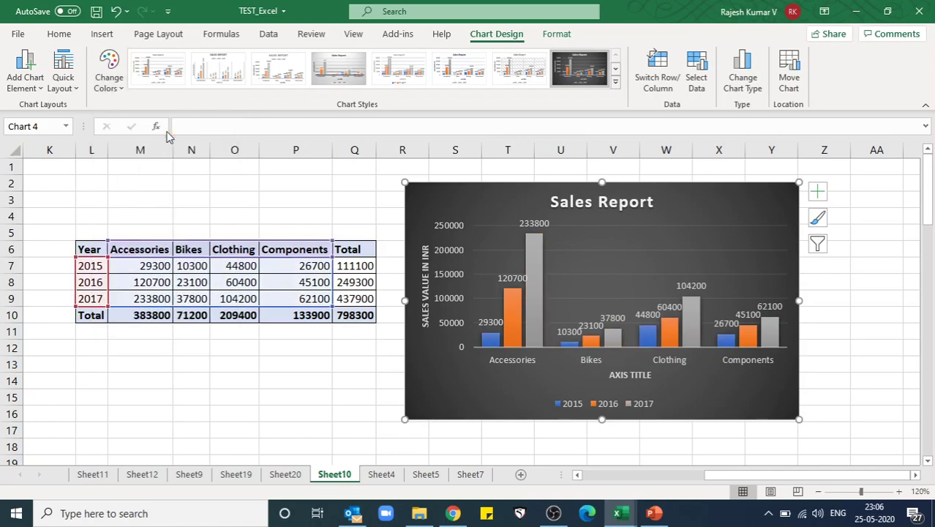
Step: Look through Format tab Text Effects and Shape Fill unchanged, then shift the chart slightly left
left_click(560, 35)
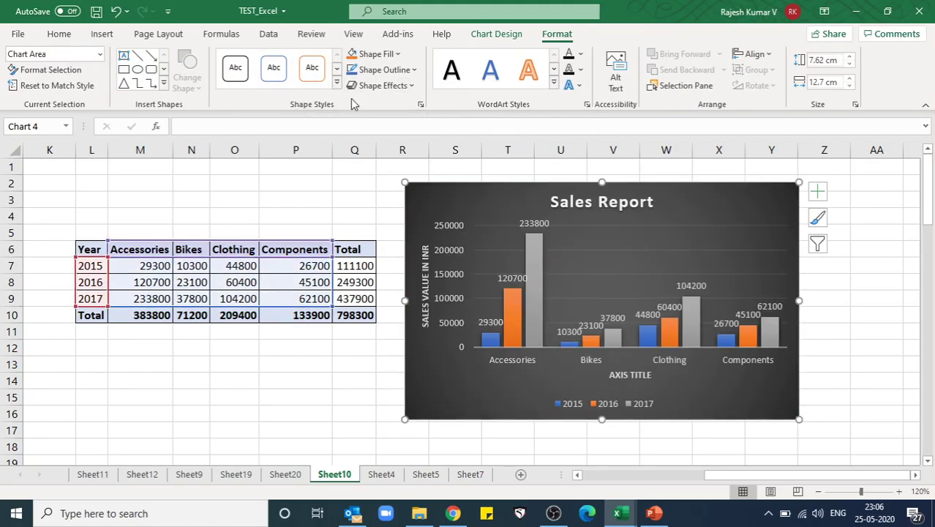
left_click(581, 87)
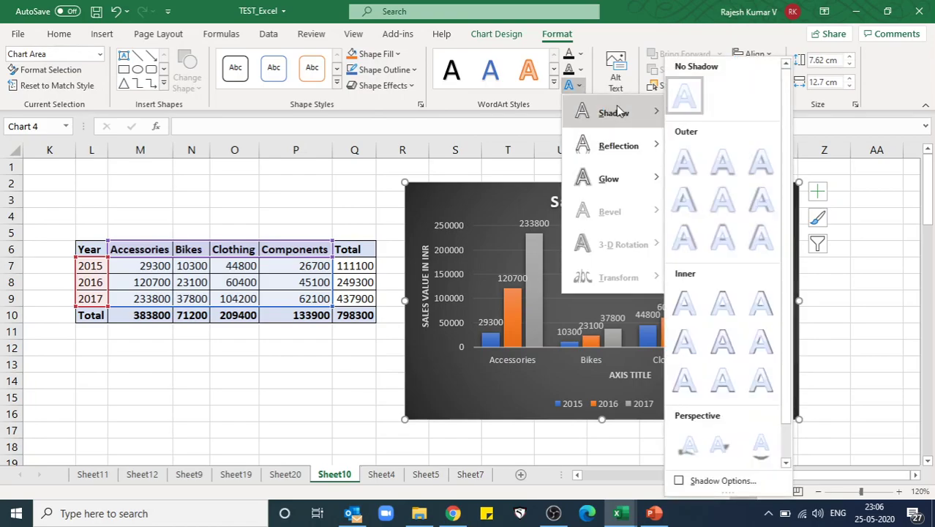
left_click(397, 55)
left_click(691, 247)
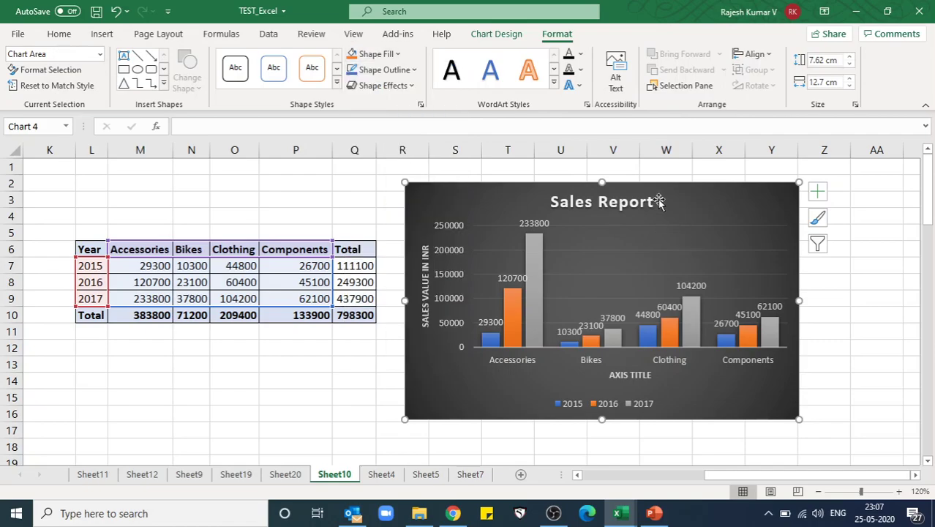
left_click_drag(672, 199, 649, 204)
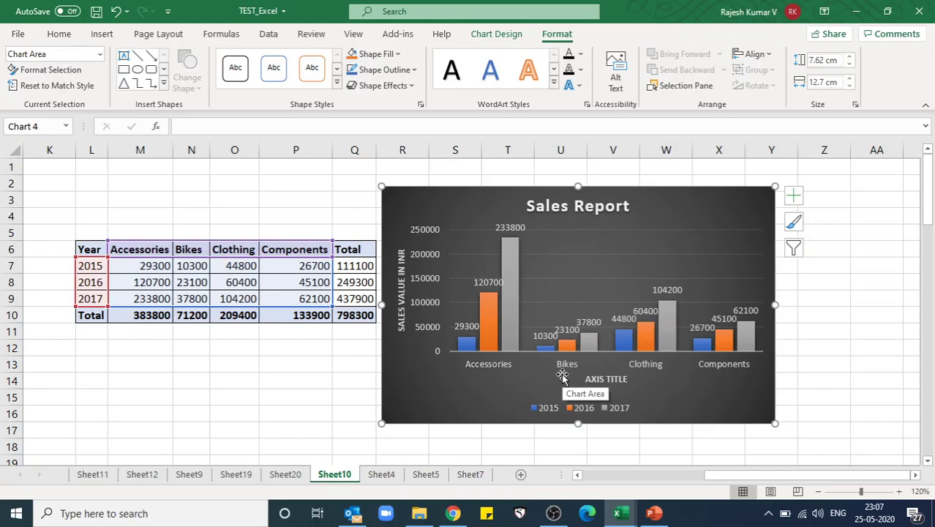
mouse_move(513, 348)
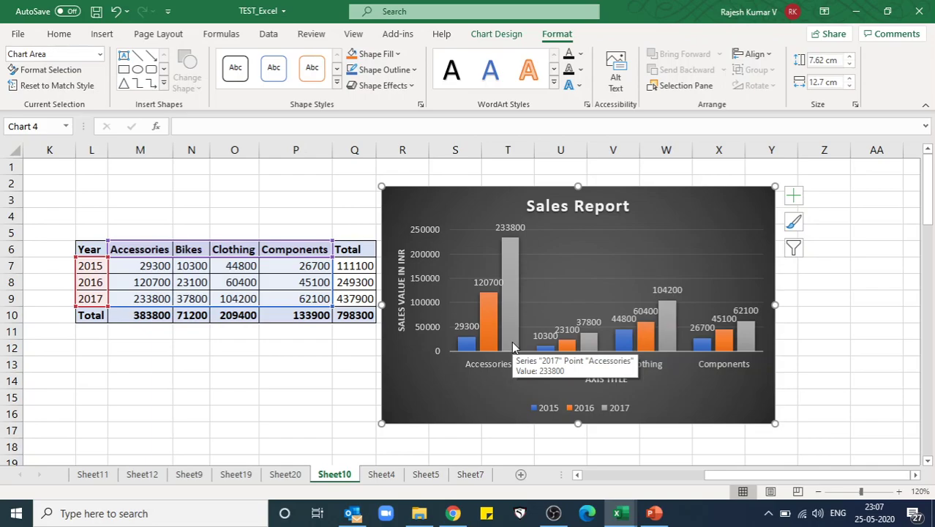
Step: Delete the styled dark Sales Report chart
left_click(101, 34)
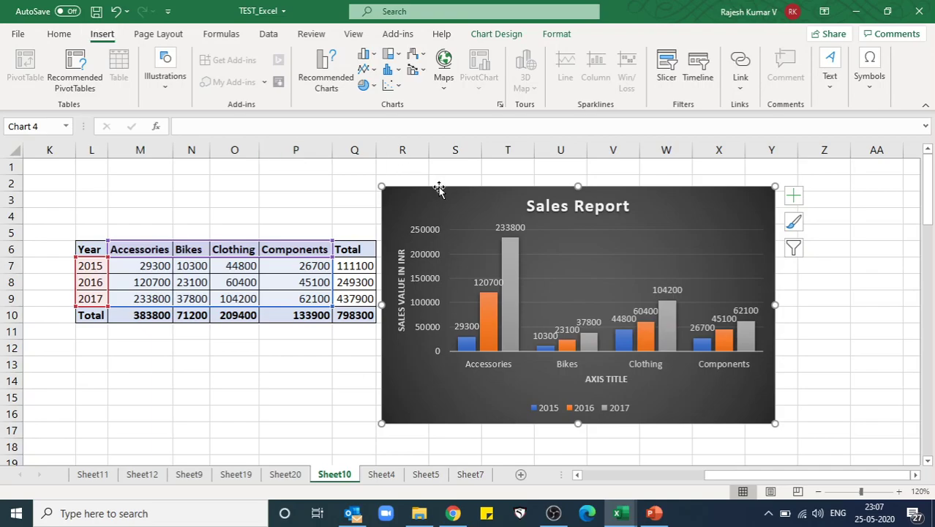
key("Delete")
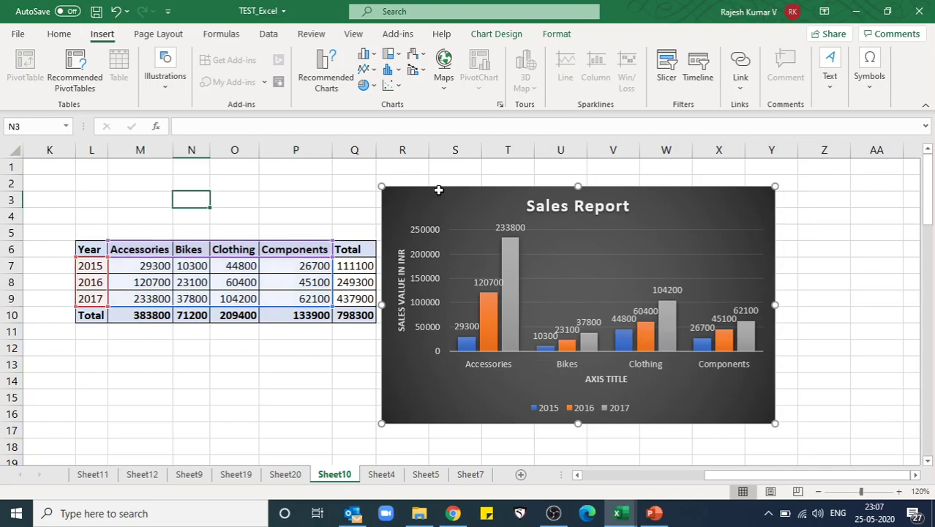
left_click(440, 265)
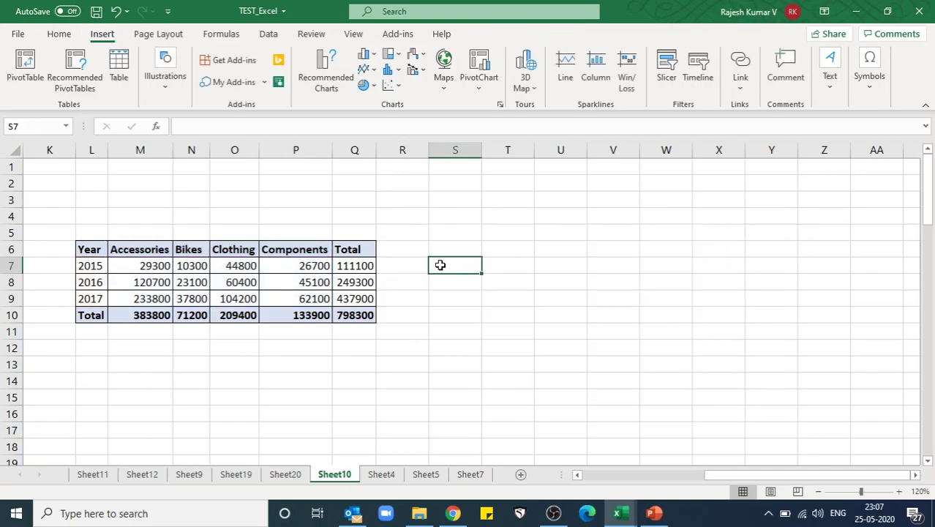
Step: Insert the recommended clustered column chart from the whole sales table, totals included
left_click(101, 264)
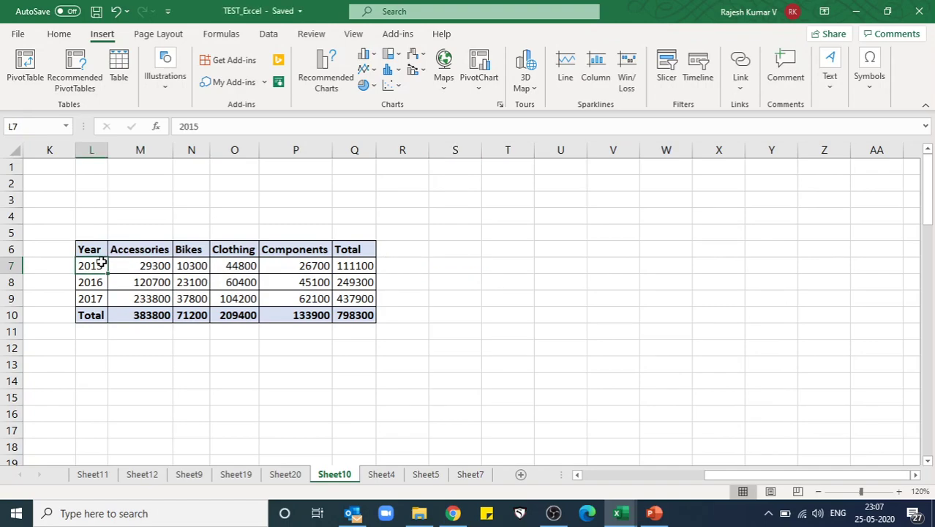
left_click_drag(96, 249, 336, 298)
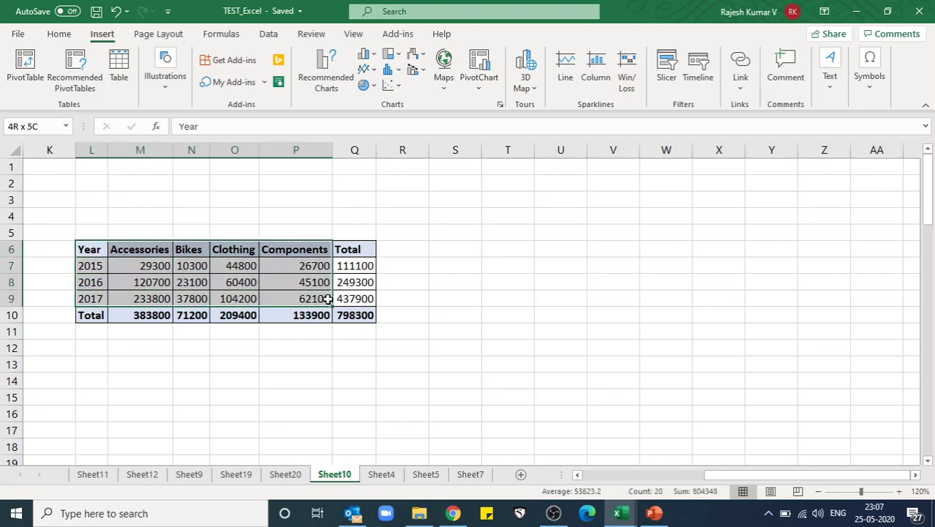
left_click(278, 287)
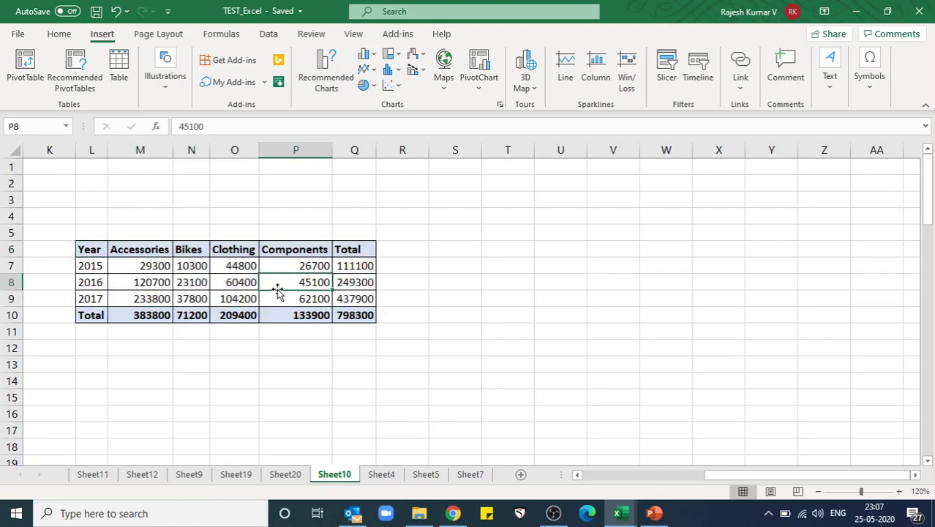
left_click(325, 73)
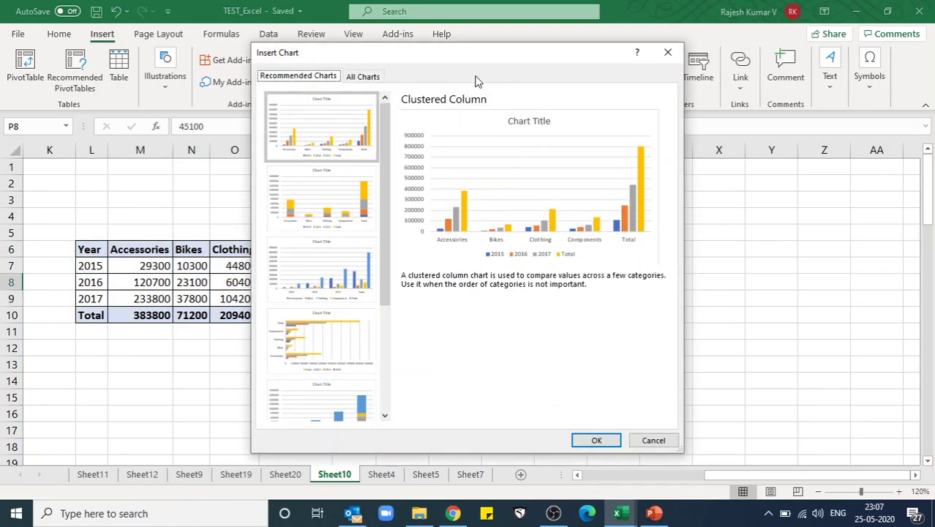
left_click_drag(516, 57, 685, 67)
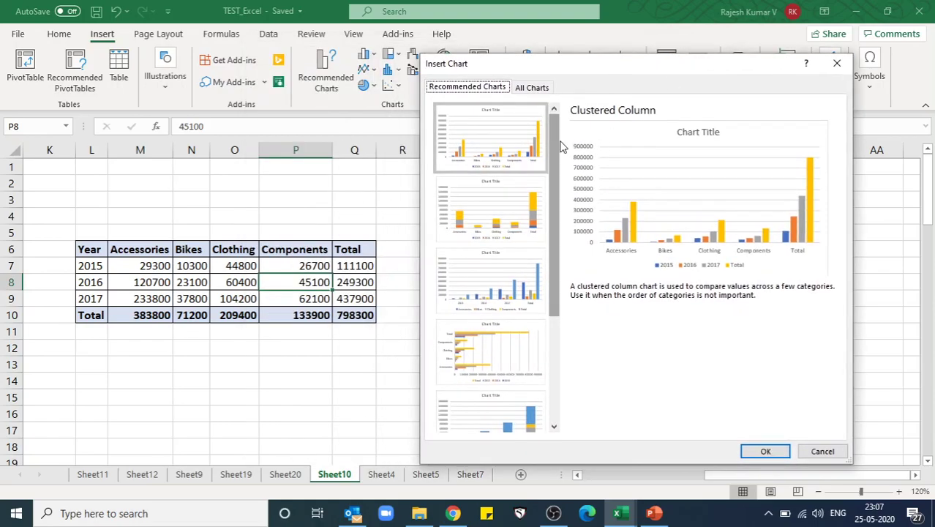
mouse_move(554, 142)
left_mouse_down()
mouse_move(556, 339)
mouse_move(544, 99)
left_mouse_up()
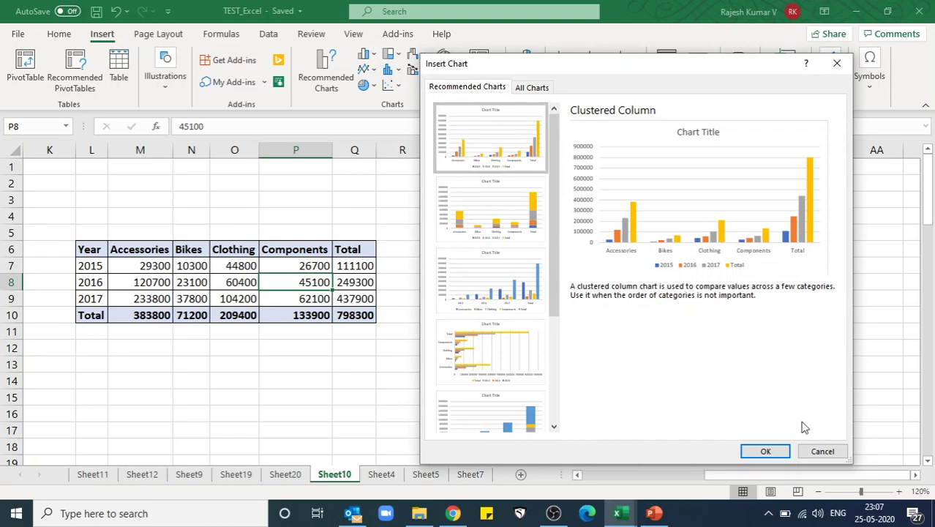
left_click(757, 451)
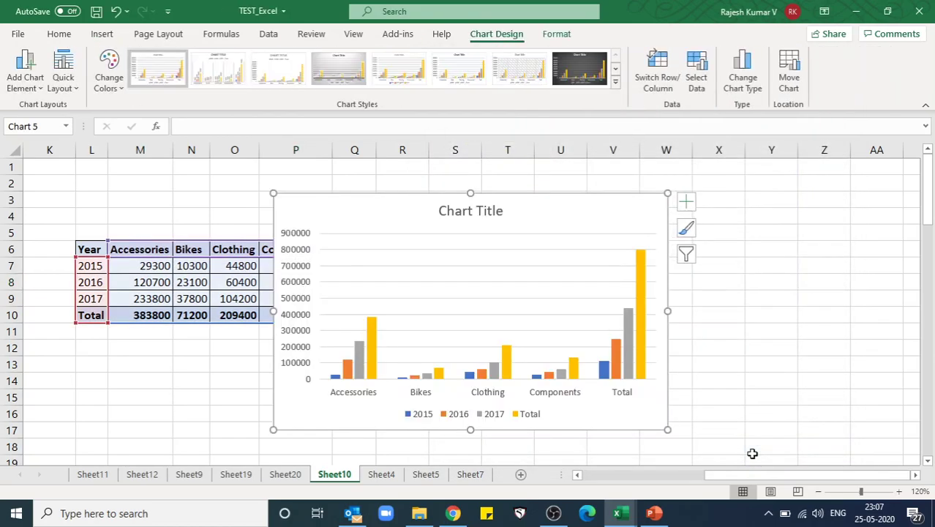
Step: Move the chart beside the table and limit its data range to L6:P9, excluding totals
left_click_drag(530, 214, 670, 208)
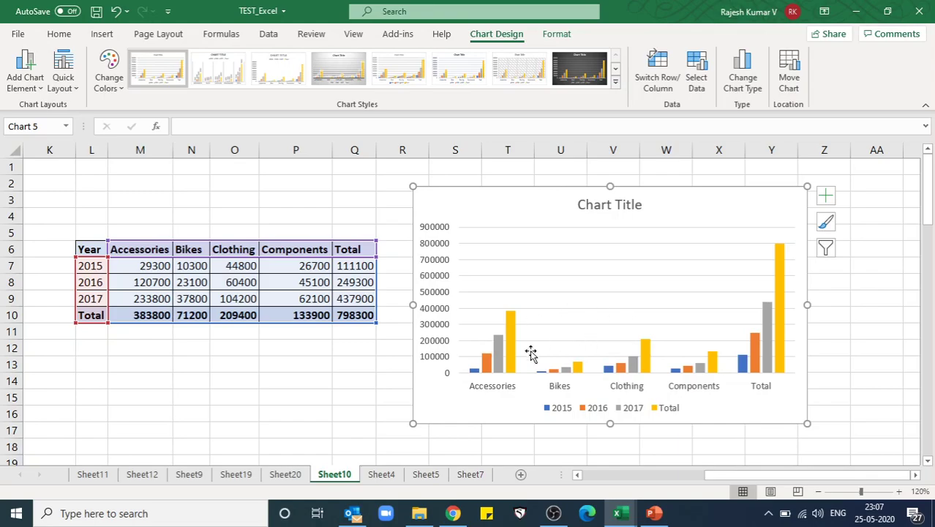
left_click_drag(377, 322, 335, 308)
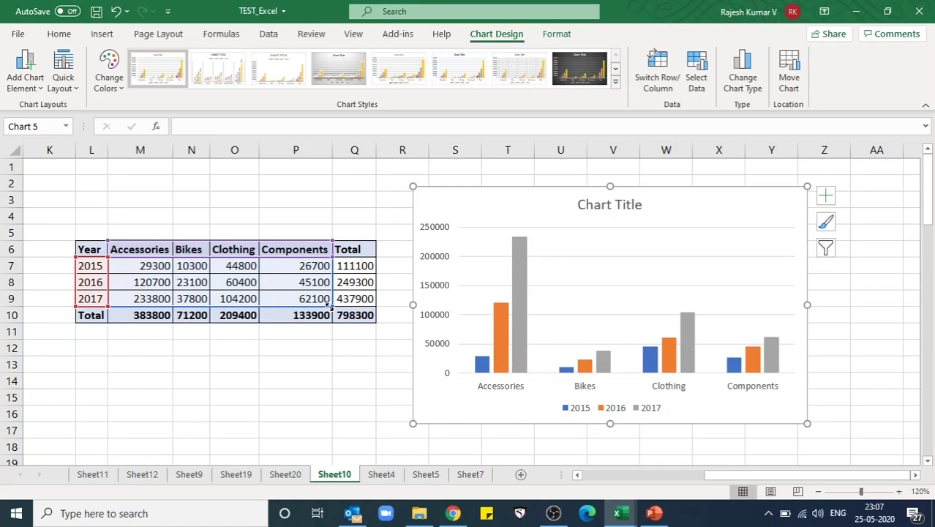
left_click_drag(512, 206, 481, 214)
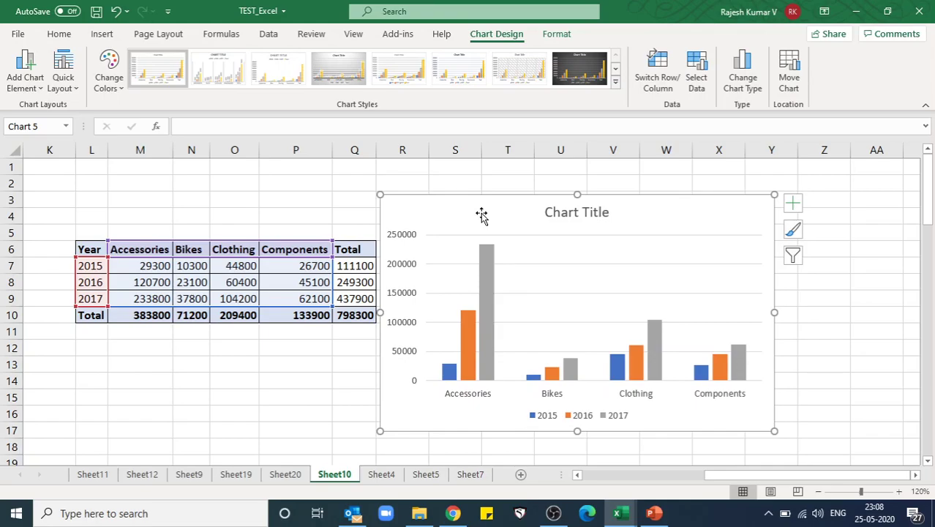
Step: Change the chart type to a 2-D Clustered Bar chart from the Insert tab
left_click(102, 34)
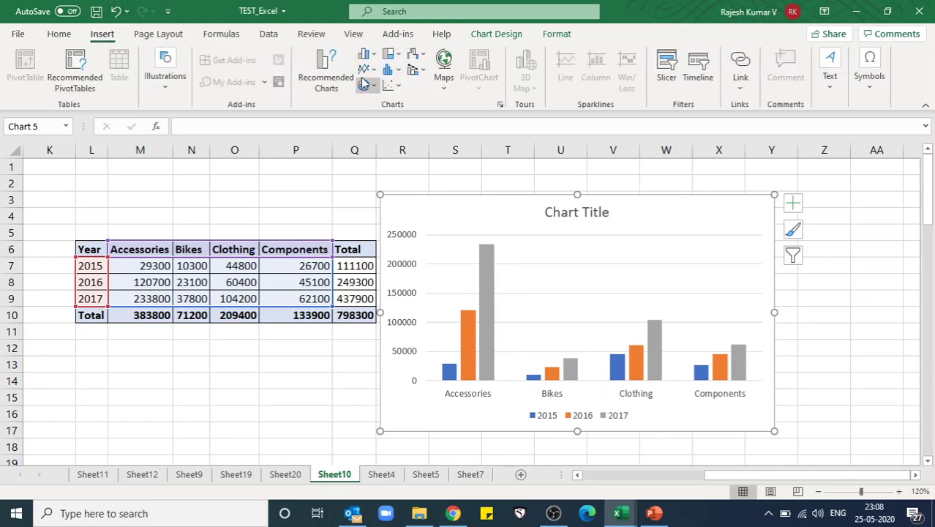
left_click(374, 57)
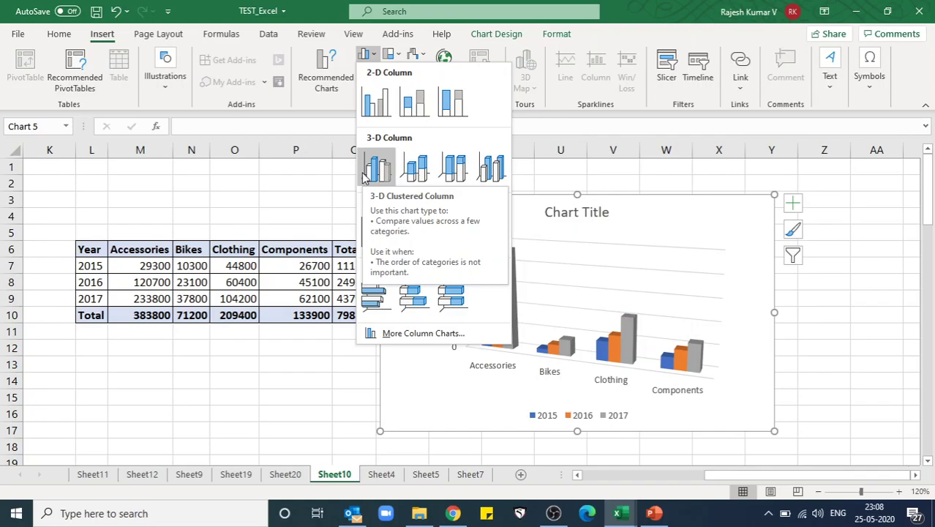
left_click(436, 221)
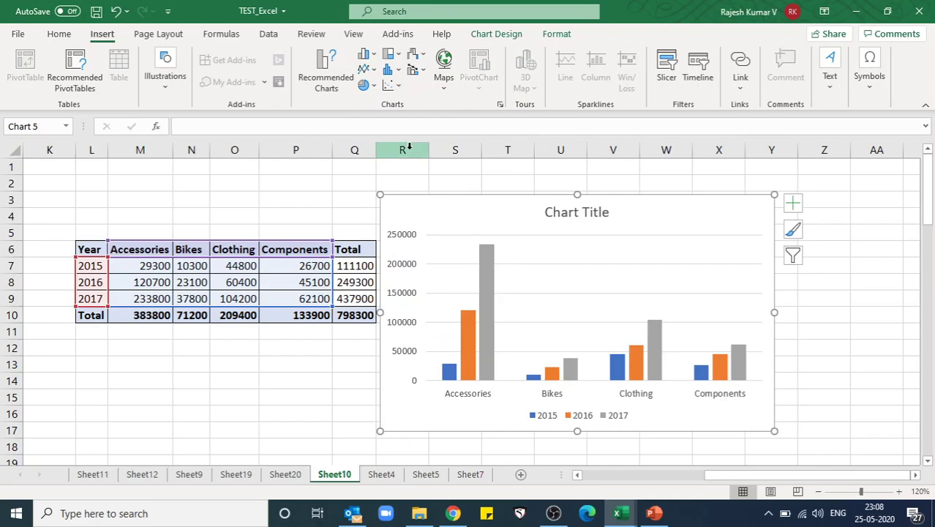
left_click(365, 59)
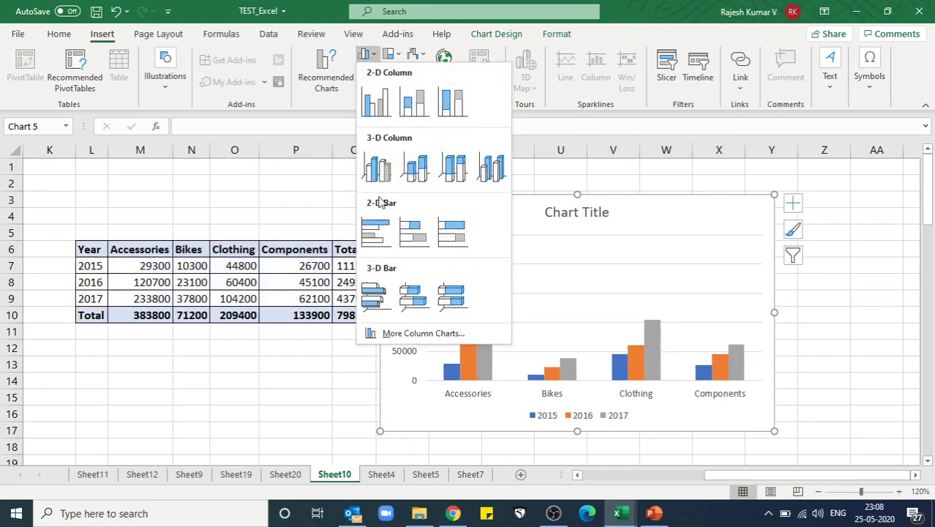
left_click(377, 243)
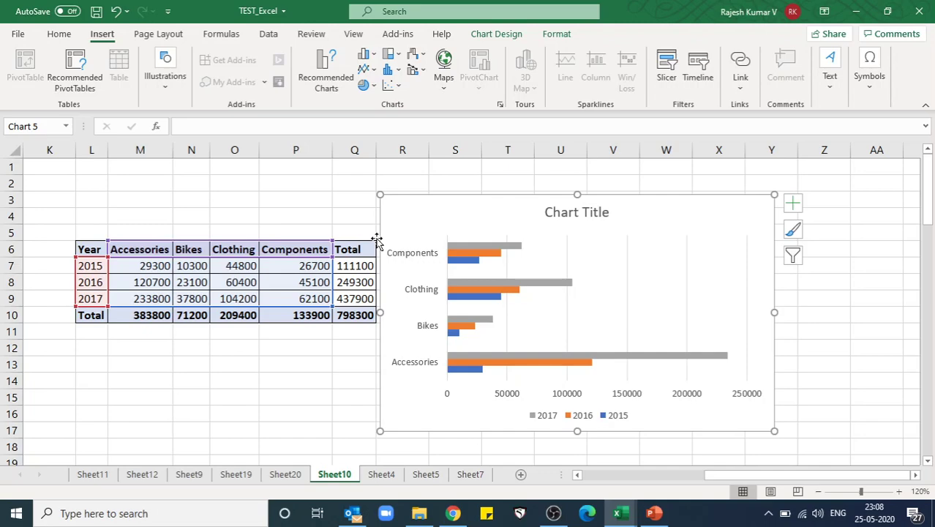
left_click(366, 55)
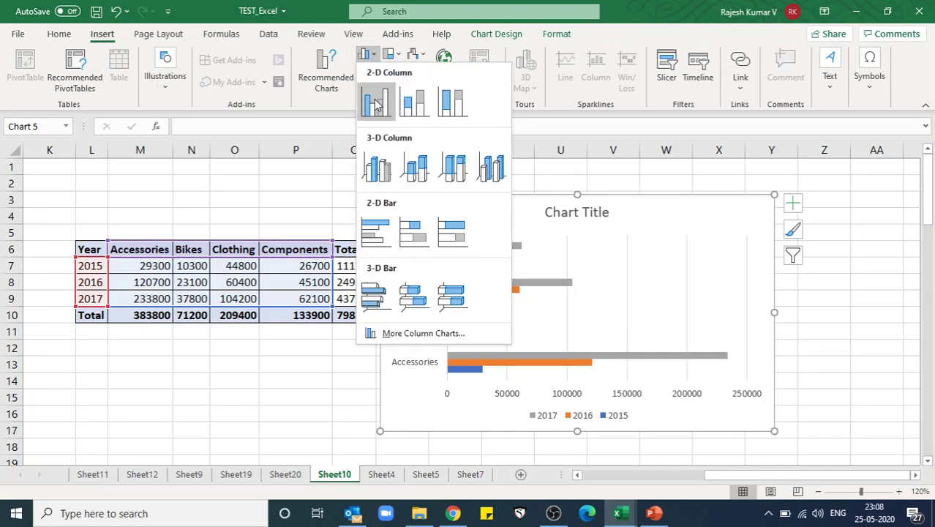
left_click(377, 232)
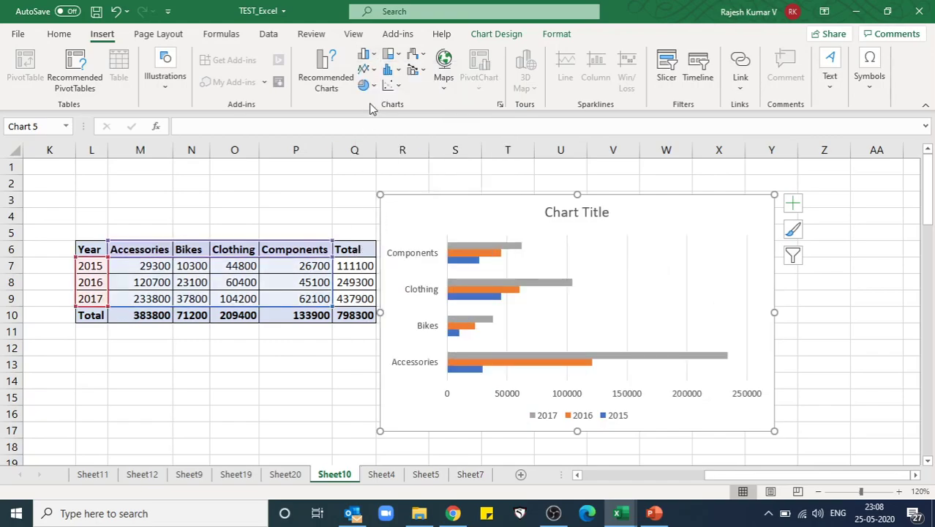
Step: Browse the column/bar and line chart types without changing the chart, then deselect it
left_click(371, 57)
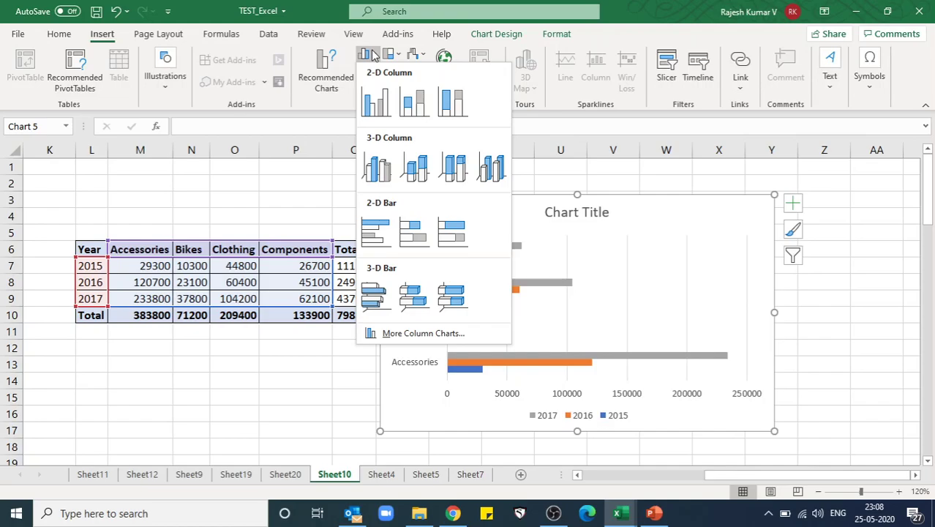
left_click(300, 207)
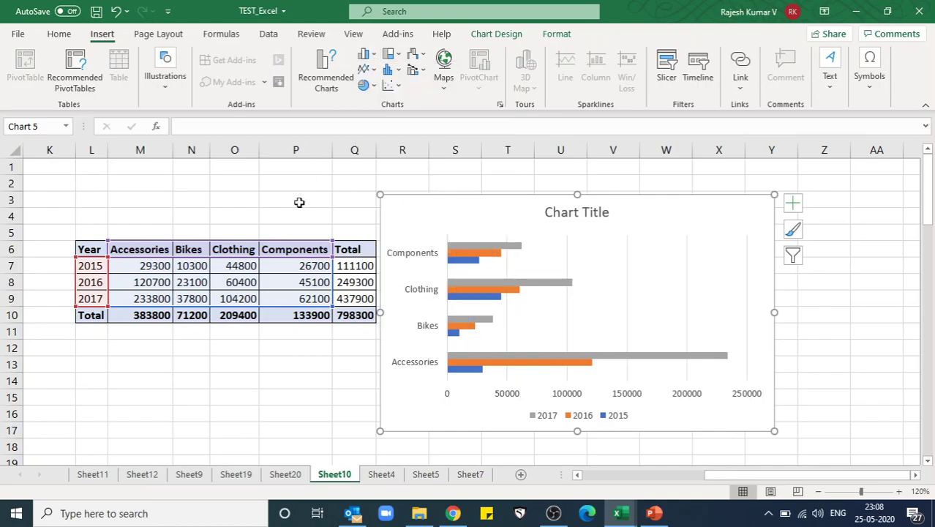
left_click(373, 71)
left_click(330, 142)
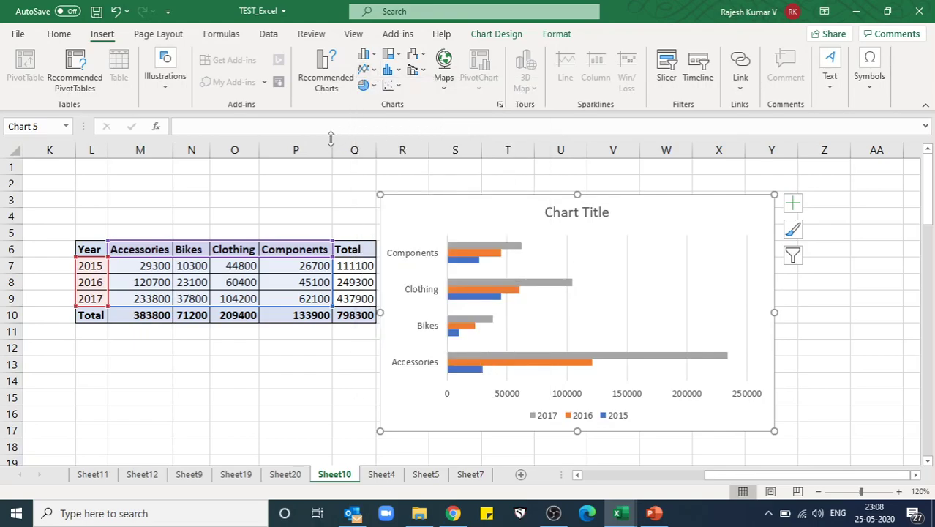